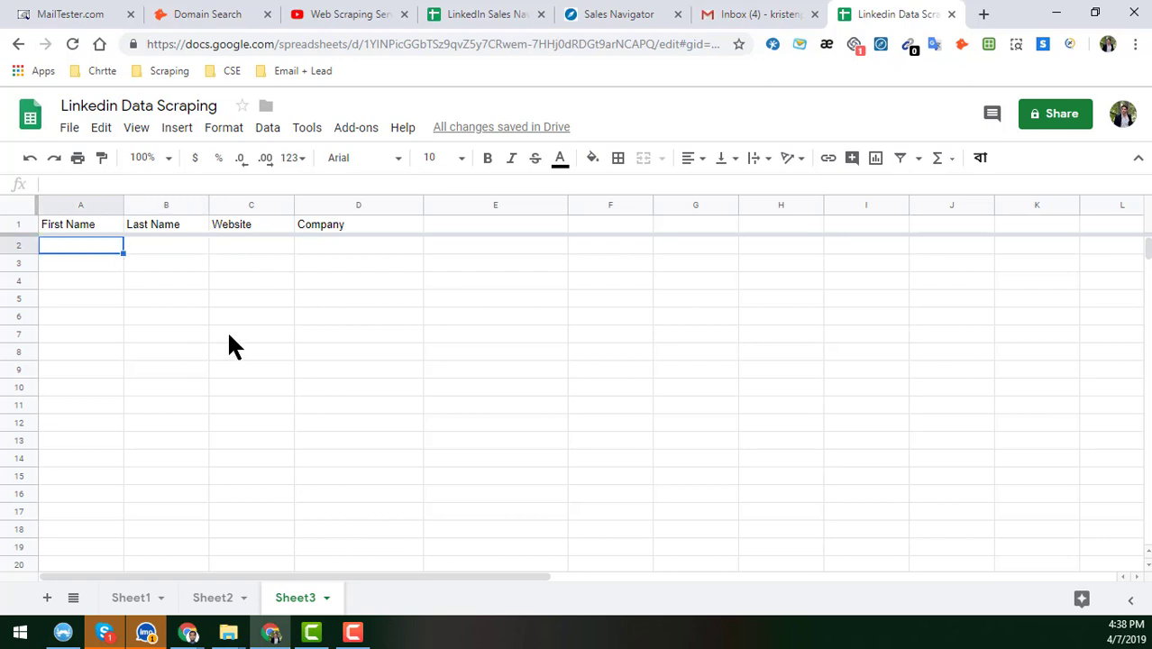
- Leave the spreadsheet title unchanged and switch from the empty sheet to the Sales Navigator lead results
double_click(137, 105)
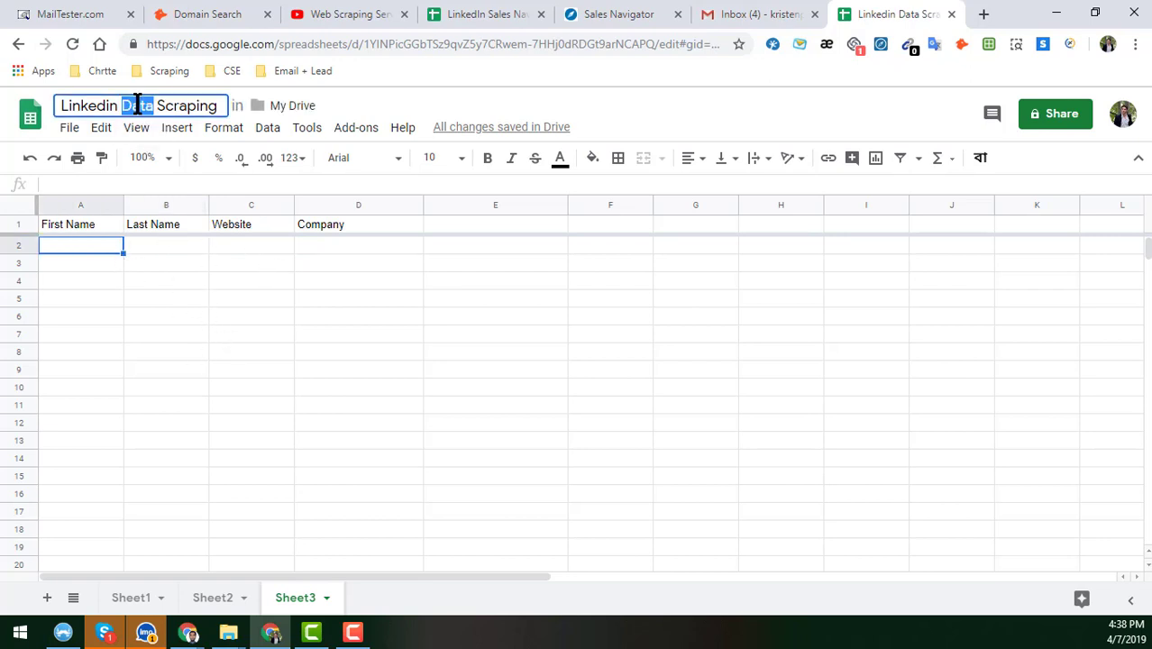
left_click(379, 457)
left_click(97, 244)
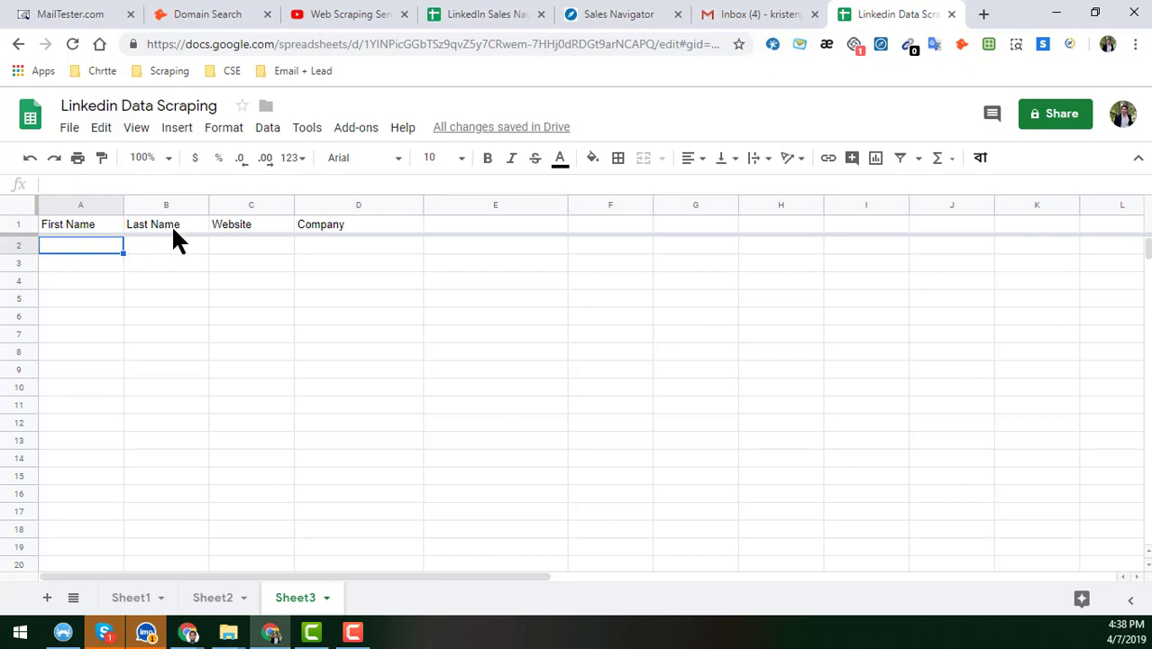
left_click(340, 247)
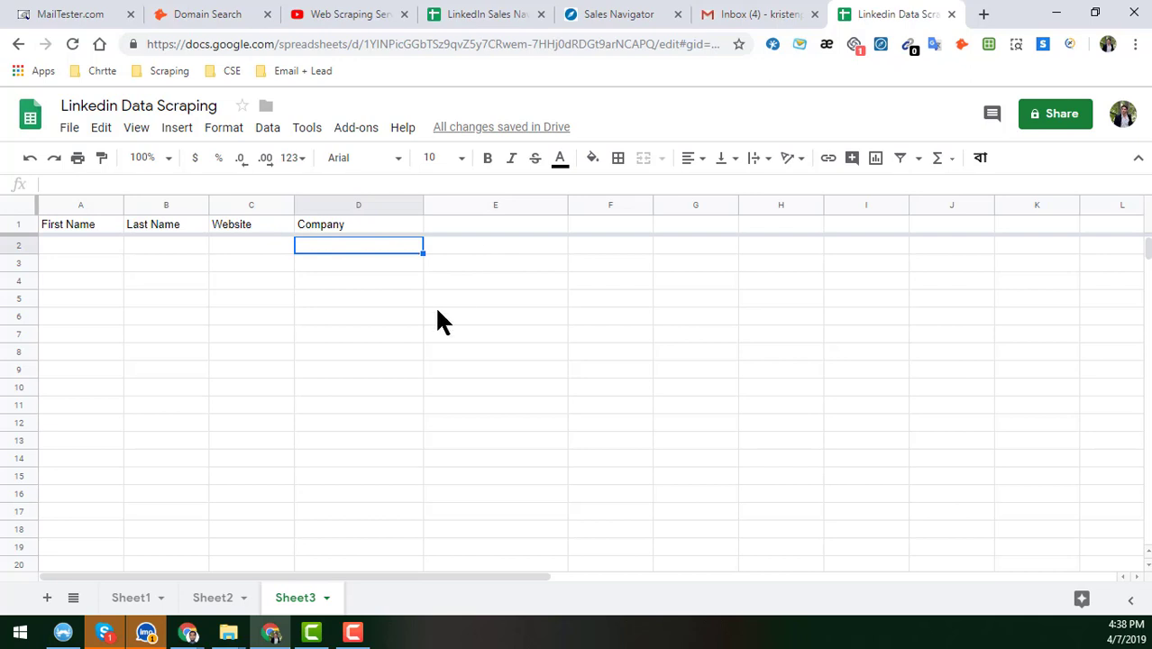
left_click(636, 13)
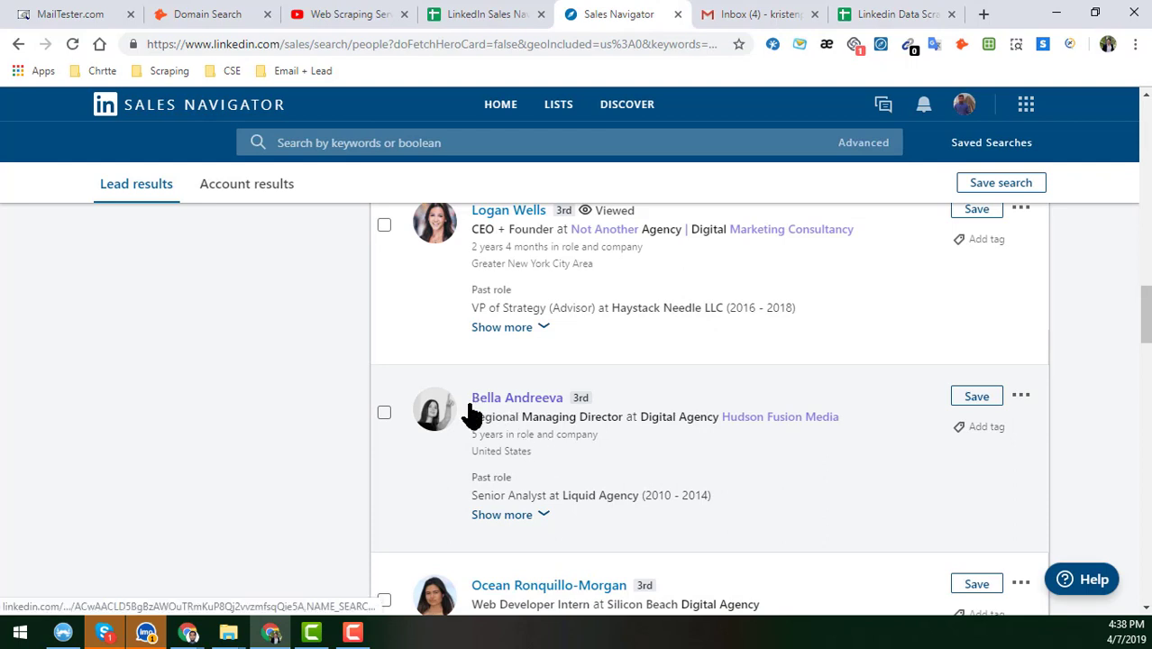
- Copy the lead's name from Sales Navigator and keep only the first name in A2
left_click_drag(475, 394, 573, 398)
key("ctrl+c")
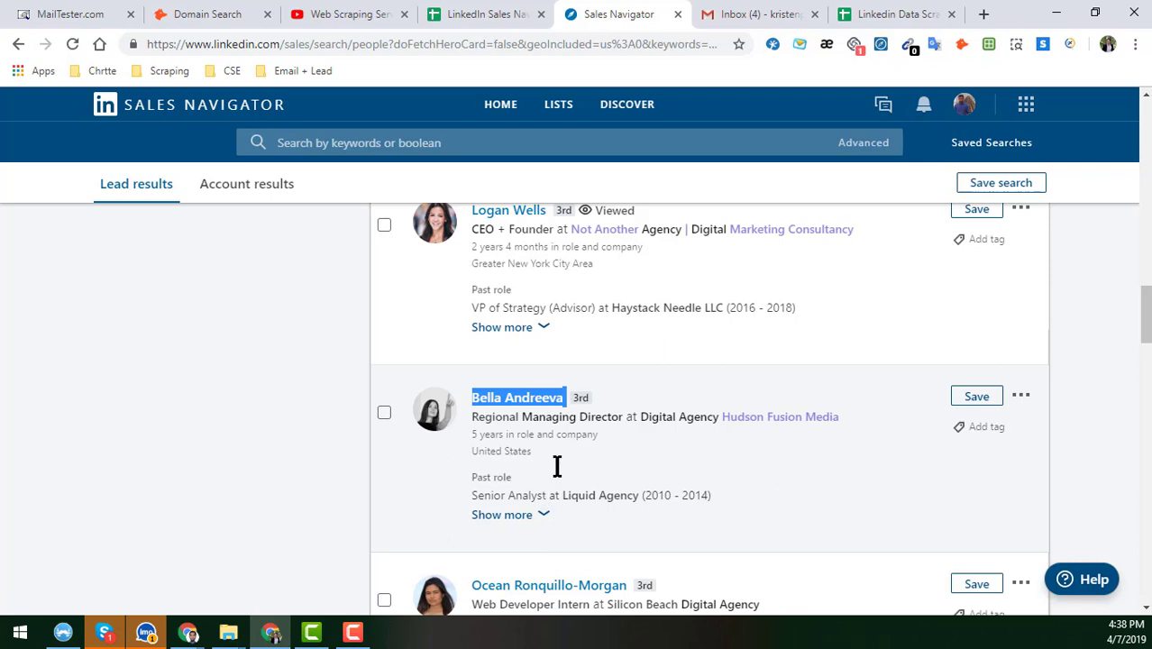
left_click(898, 18)
double_click(79, 245)
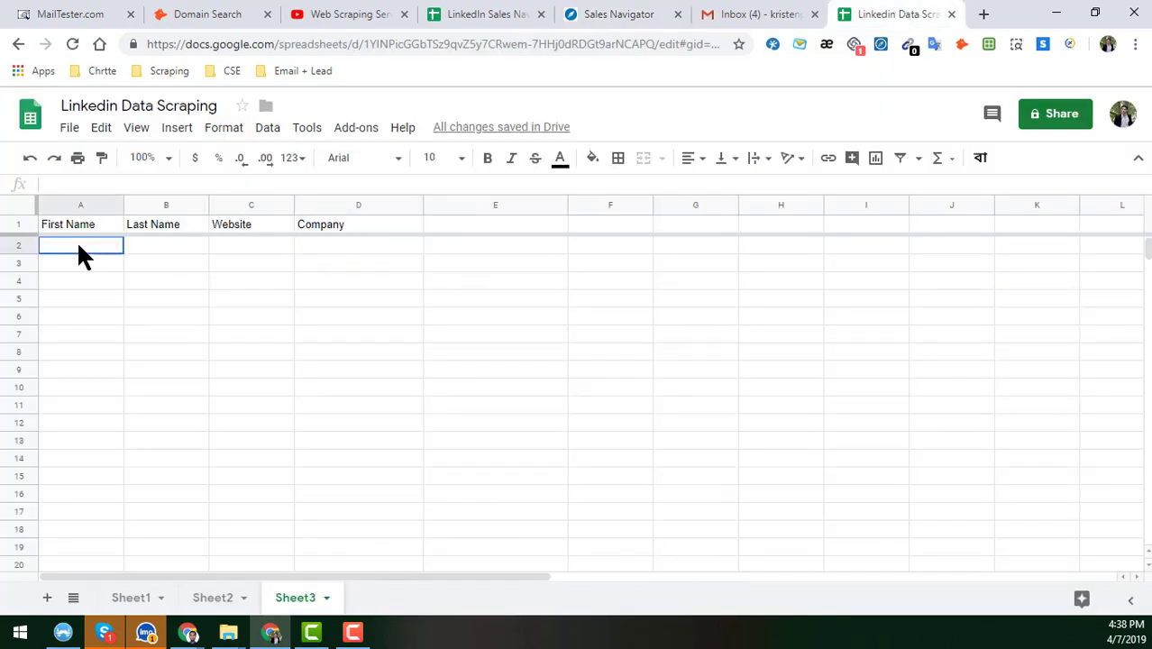
key("ctrl+v")
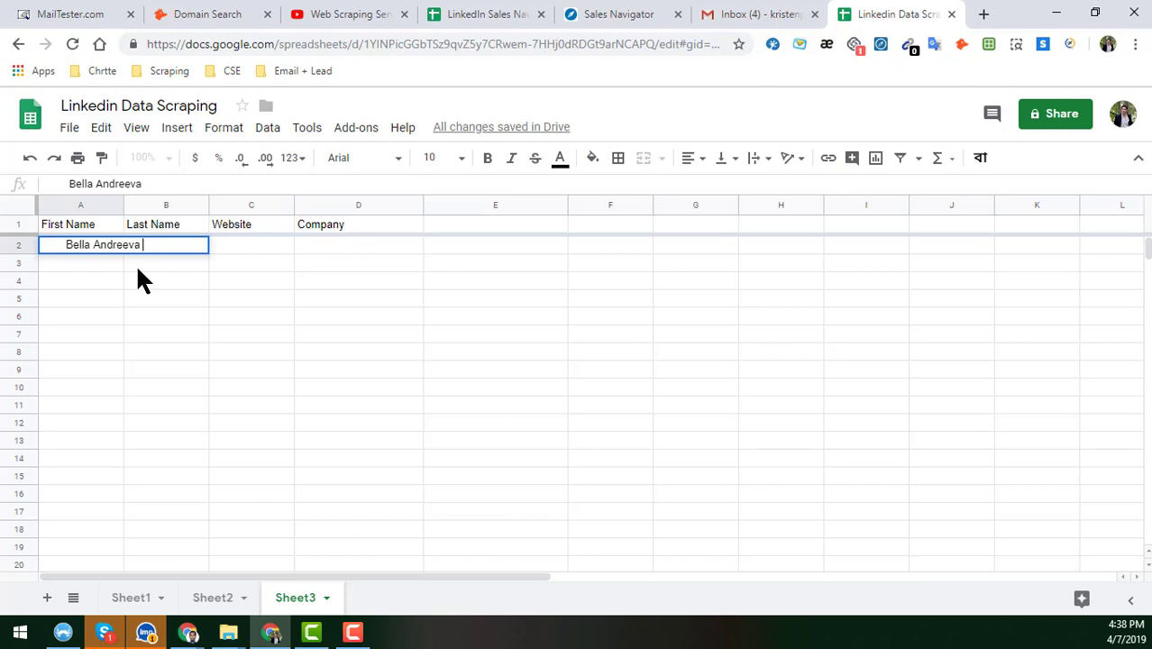
key("Home")
key("Delete")
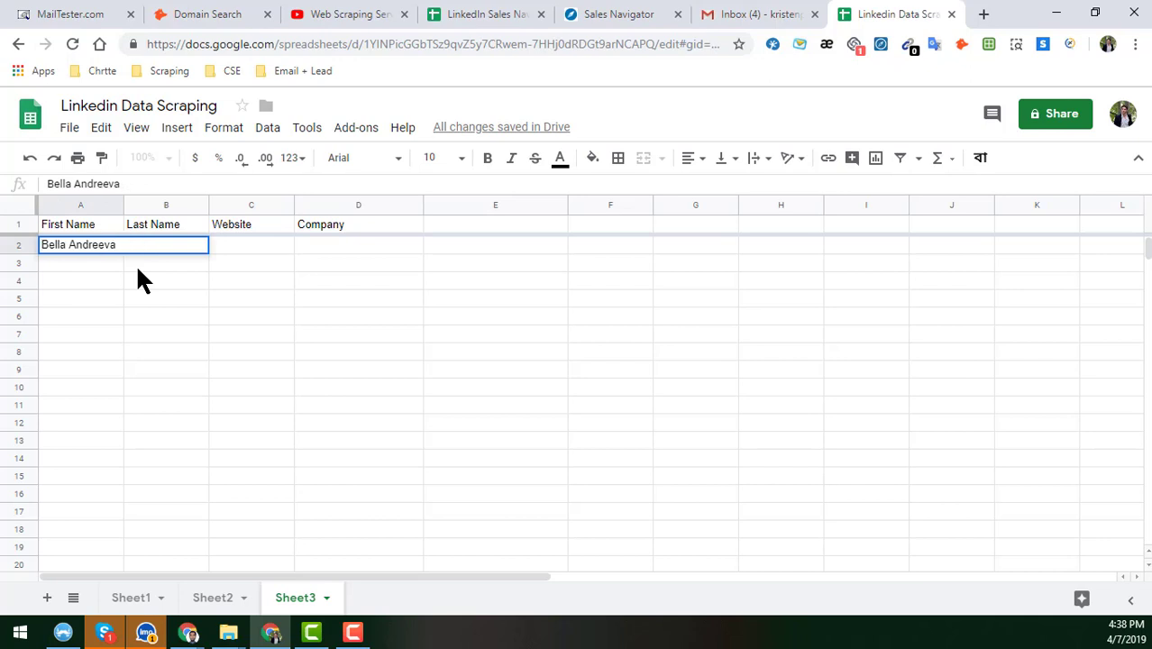
double_click(108, 245)
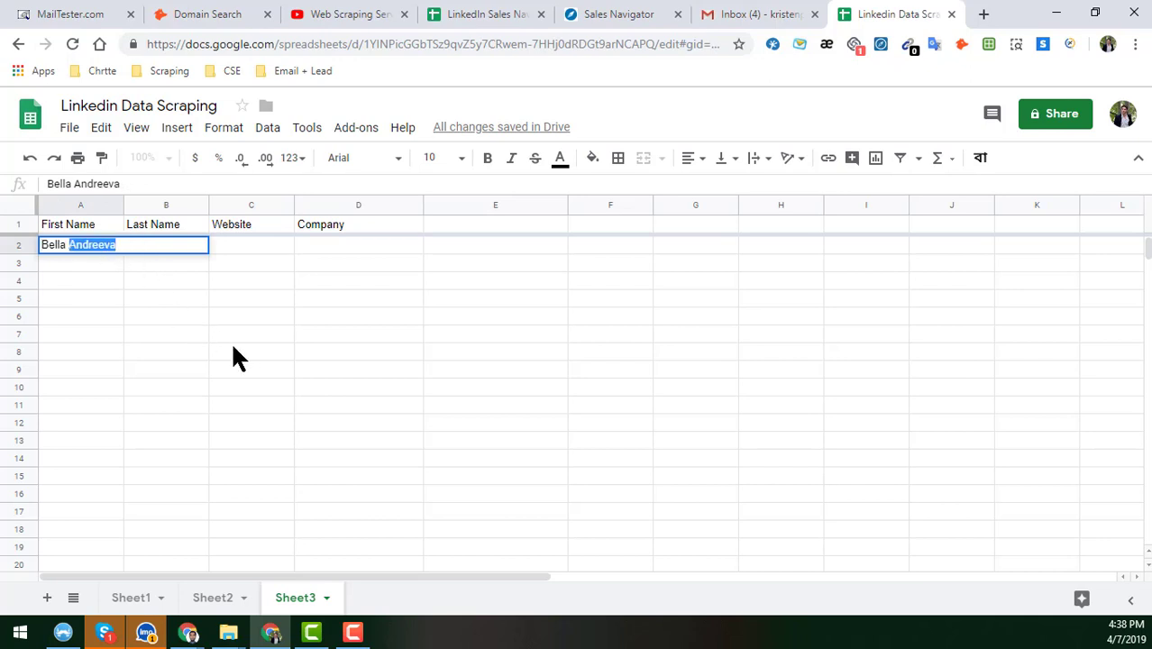
key("ctrl+x")
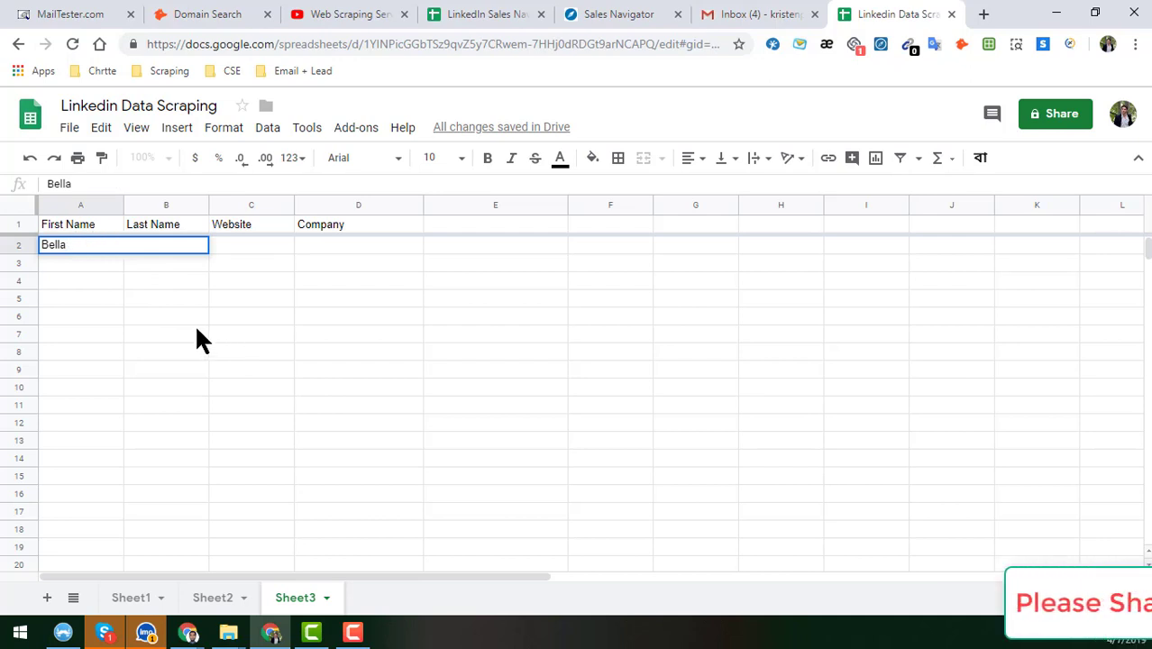
left_click(195, 329)
- Type the lead's surname into B2
left_click(170, 250)
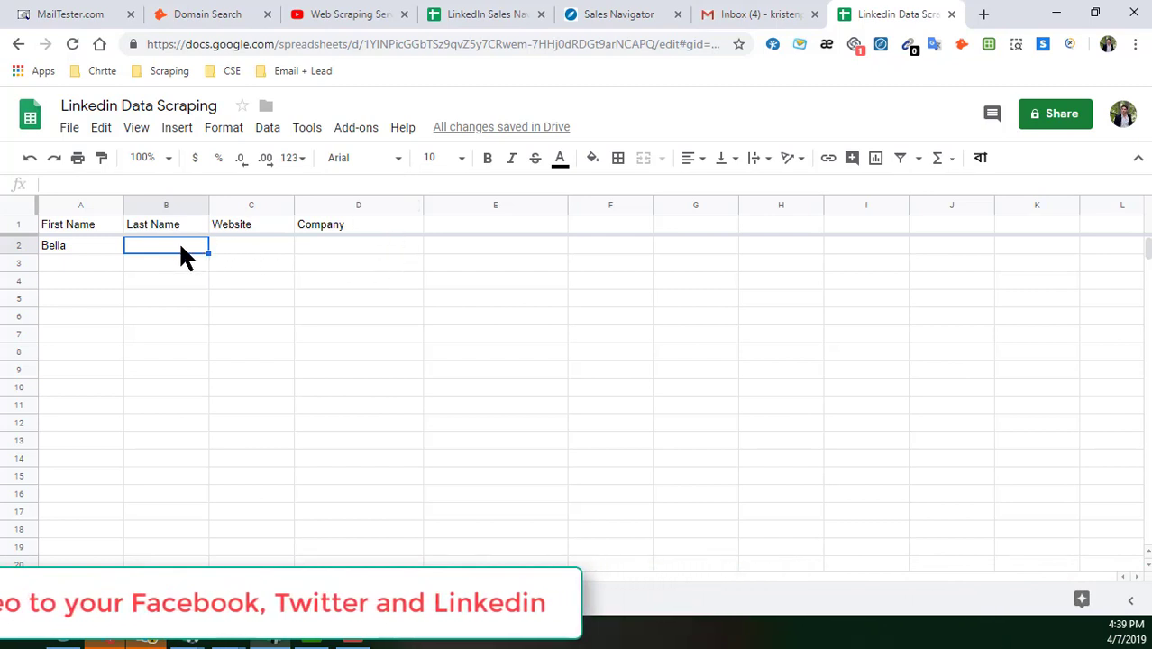
double_click(138, 248)
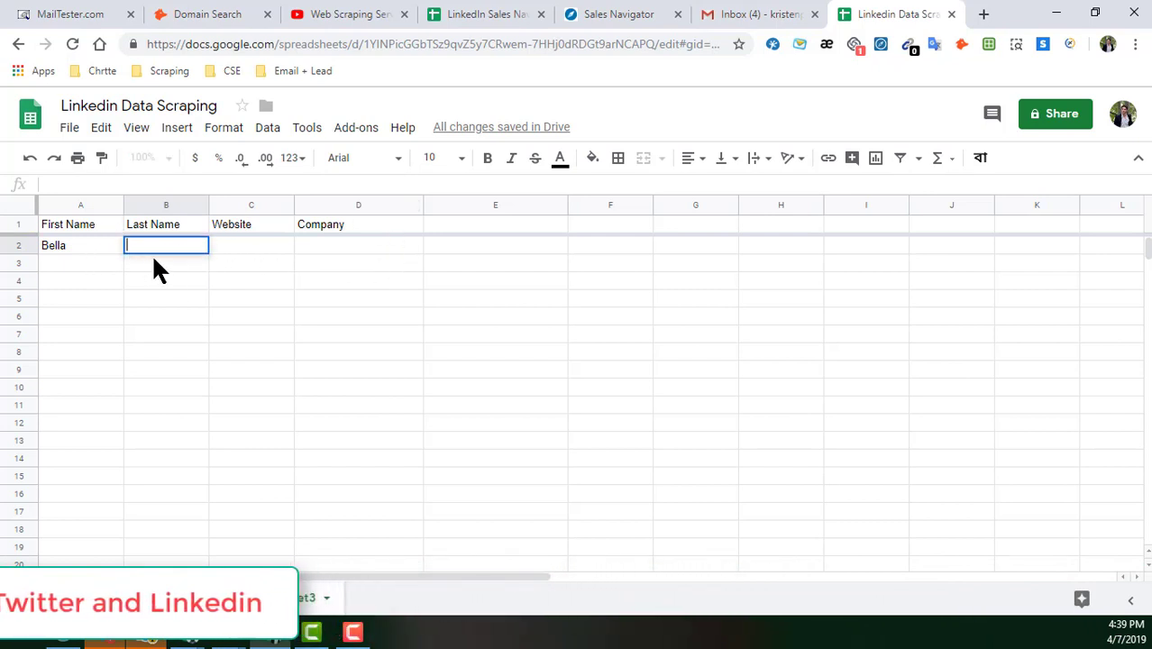
type("Andreeva")
left_click(183, 295)
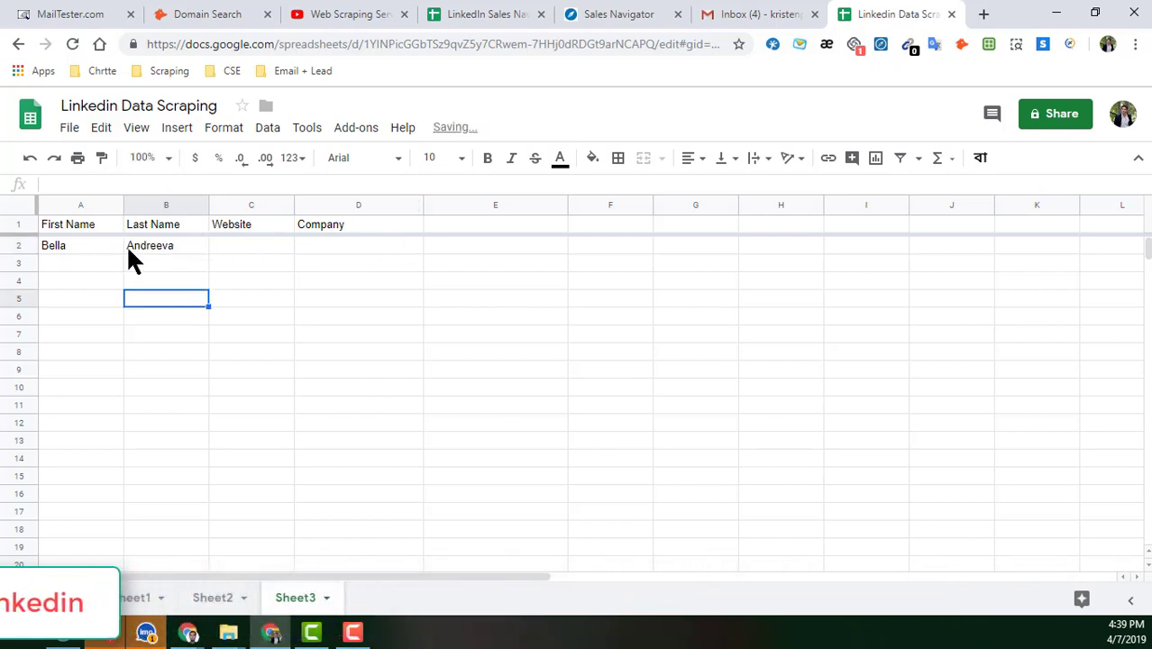
left_click(142, 243)
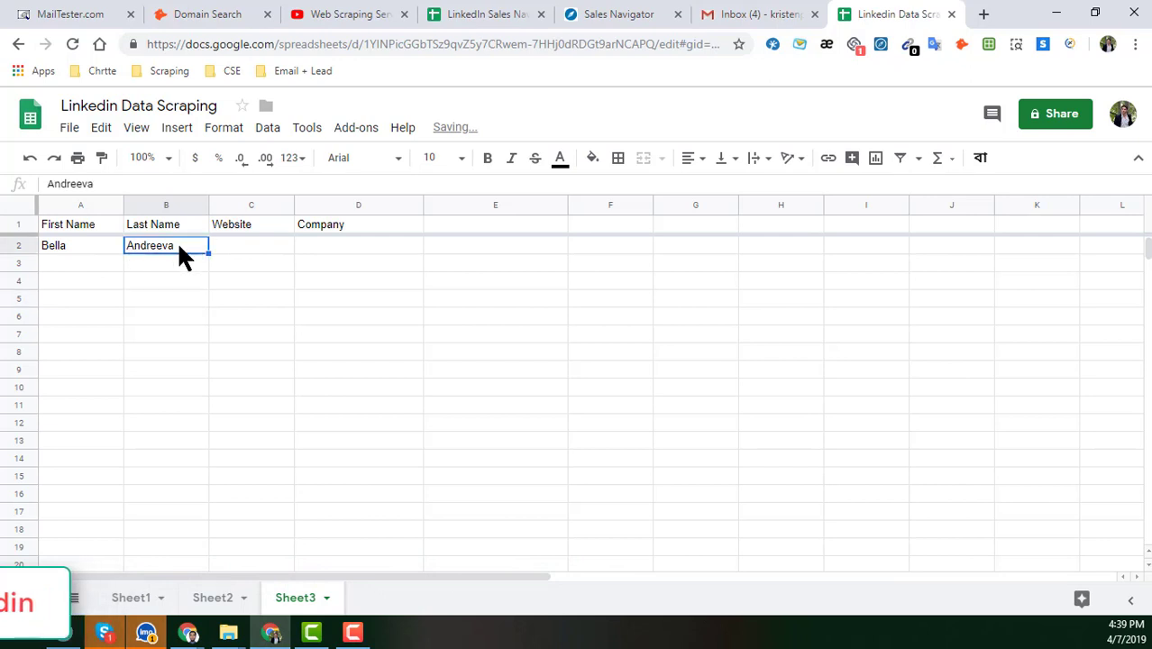
left_click(257, 250)
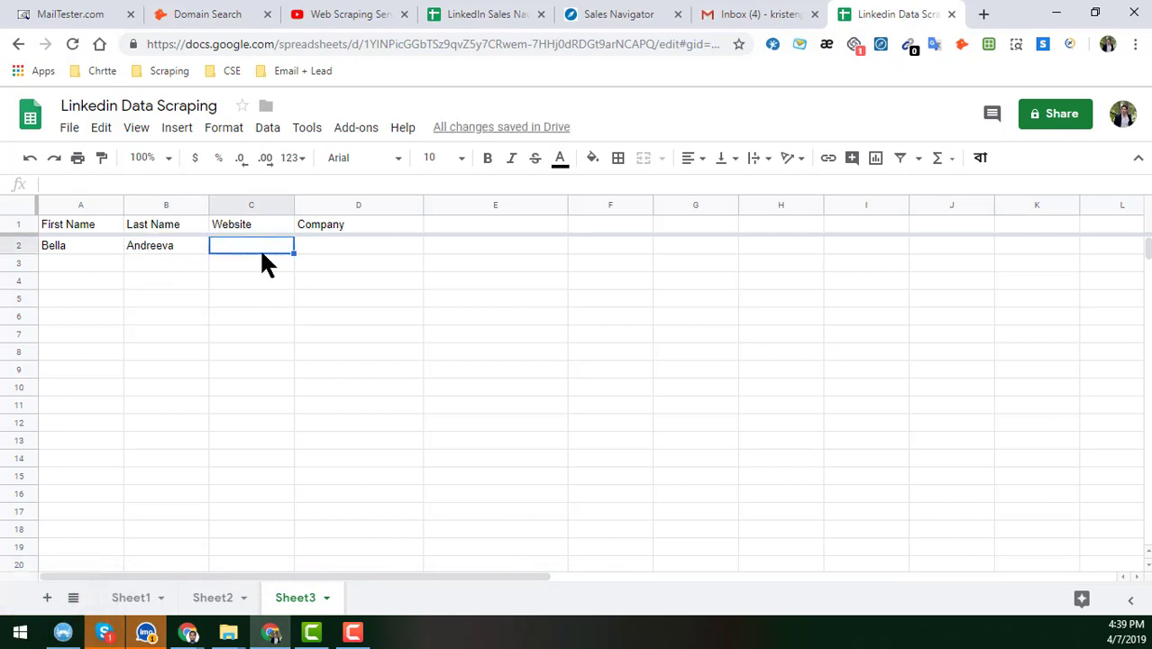
- Open the lead's profile in a new tab, discarding a stray Hudson Fusion Media search tab
left_click(660, 13)
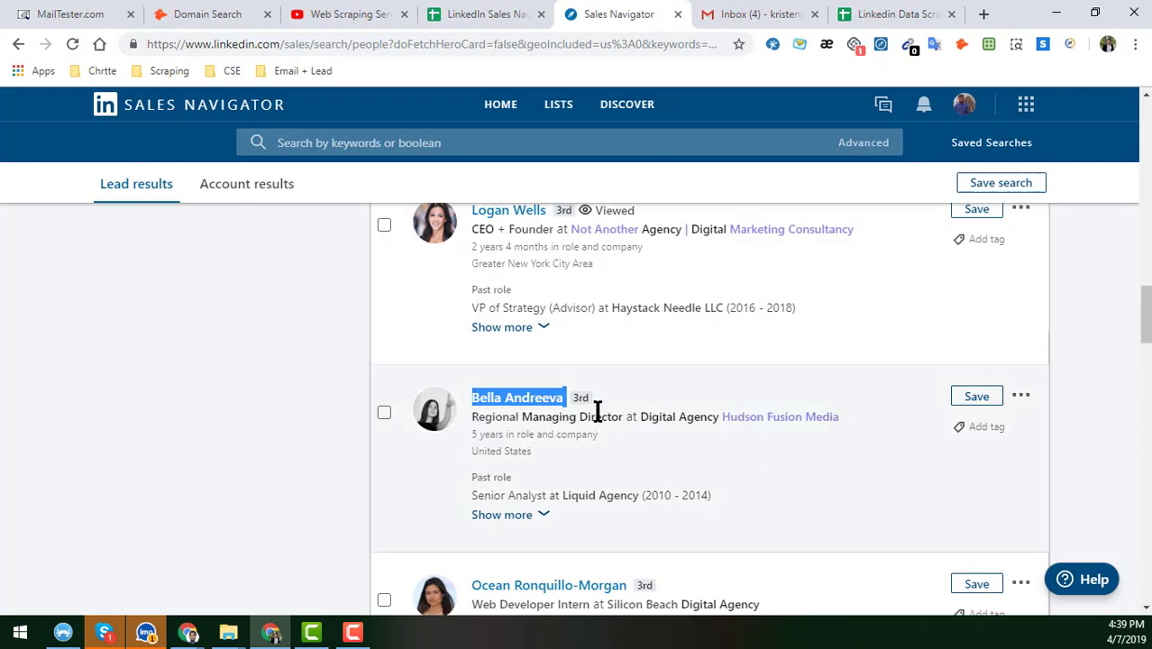
right_click(740, 431)
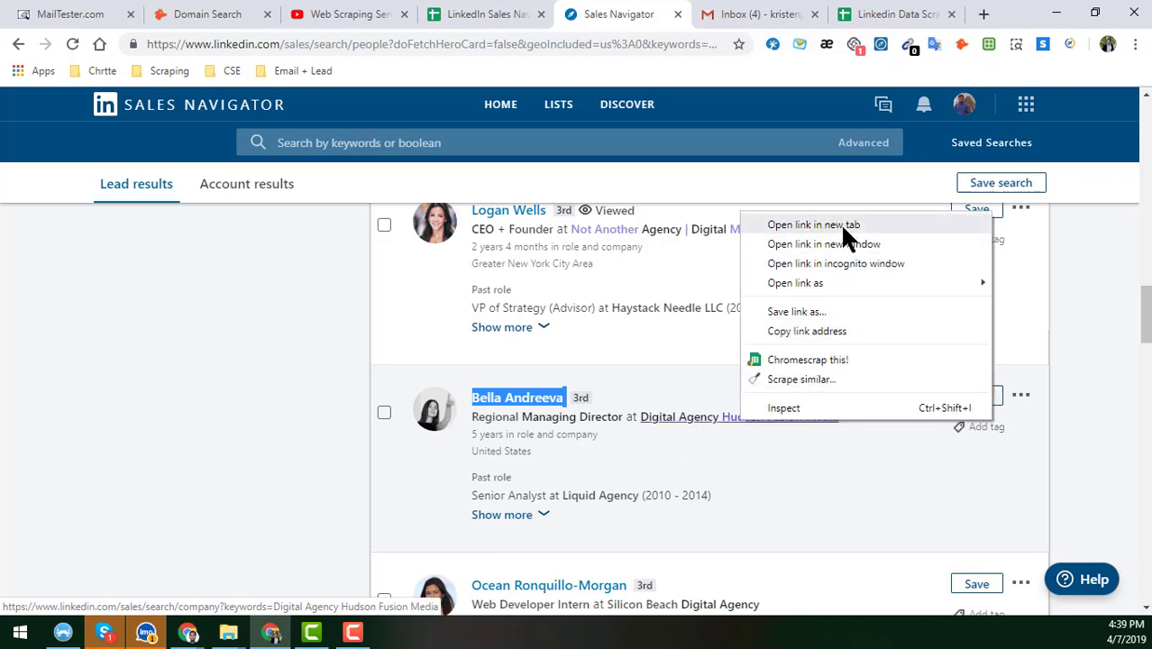
left_click(843, 227)
left_click(692, 15)
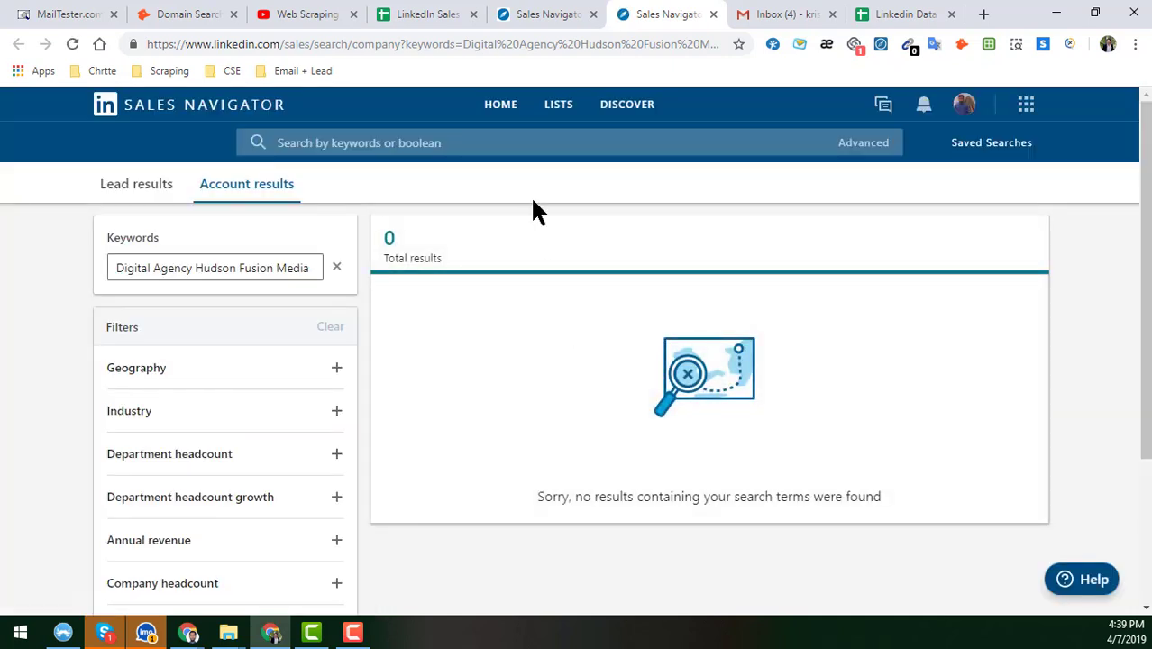
left_click(713, 15)
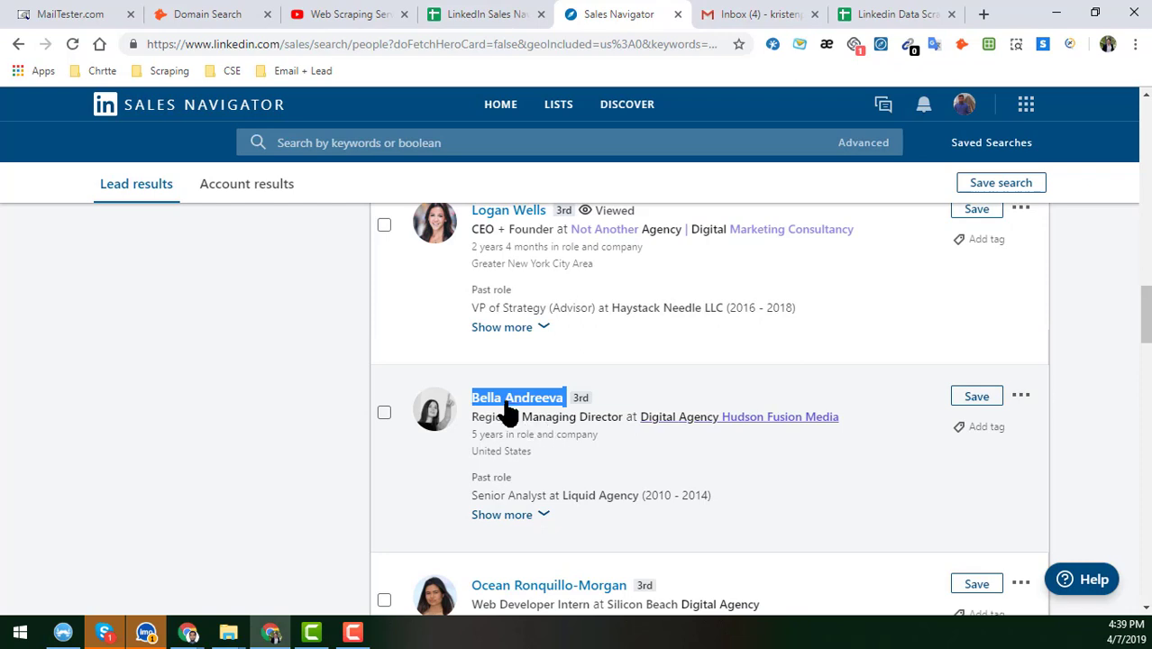
left_click(522, 416)
right_click(546, 399)
left_click(550, 408)
left_click(636, 14)
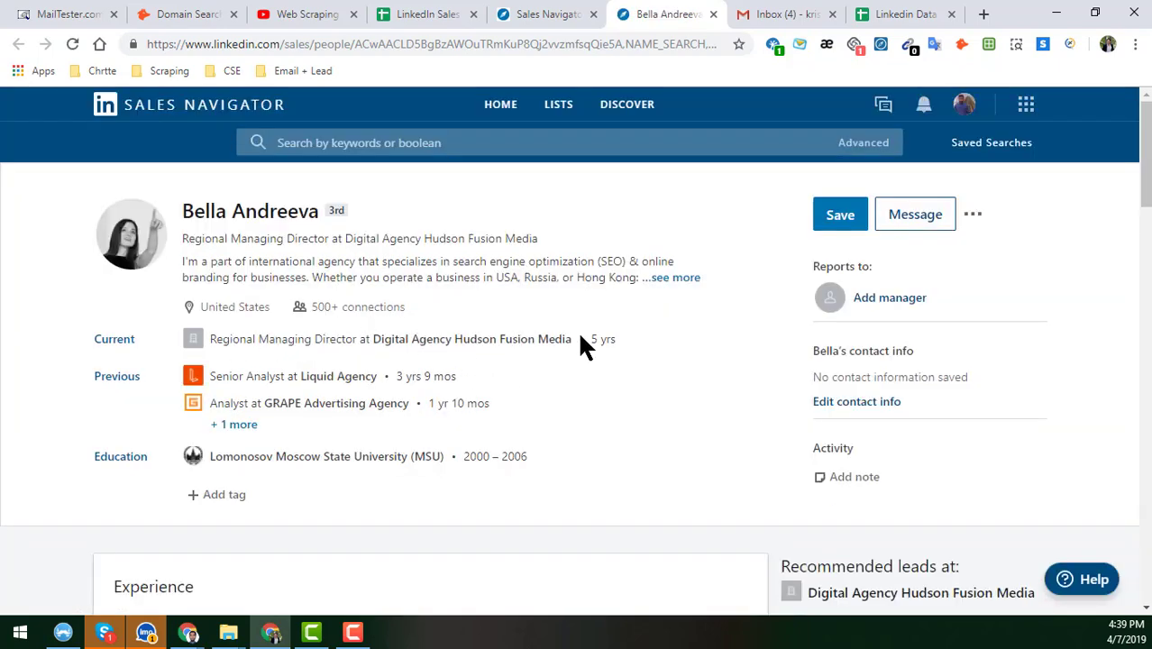
- Open Liquid Agency's company page in a new tab, copy its name, and return to D2
right_click(339, 379)
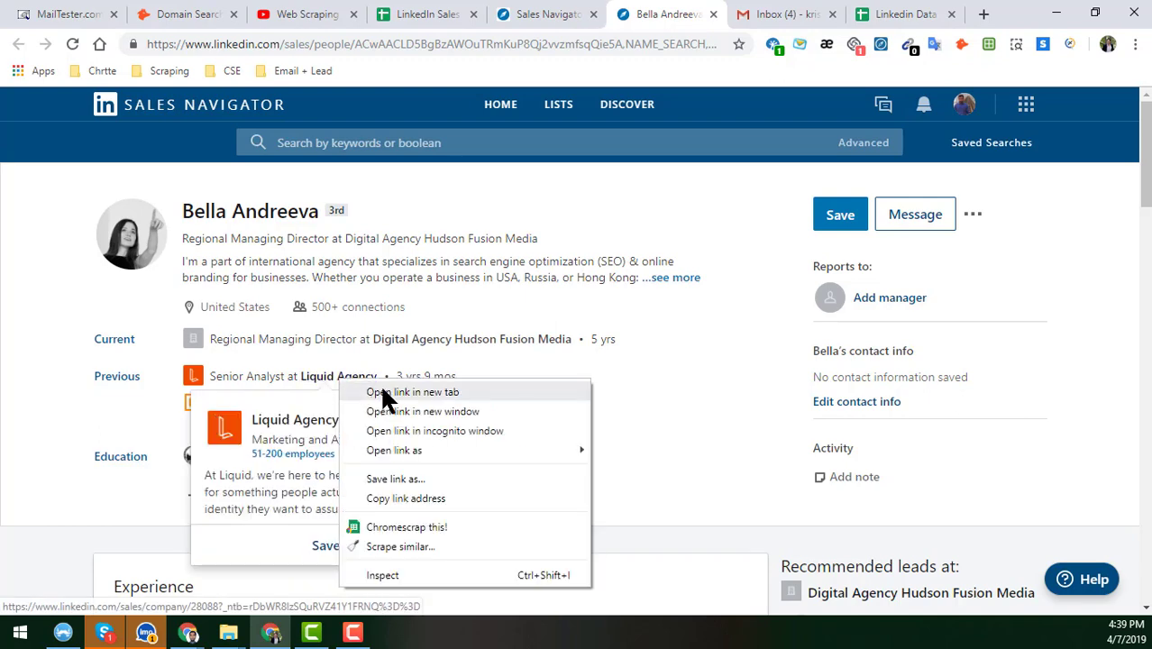
left_click(388, 392)
left_click(694, 14)
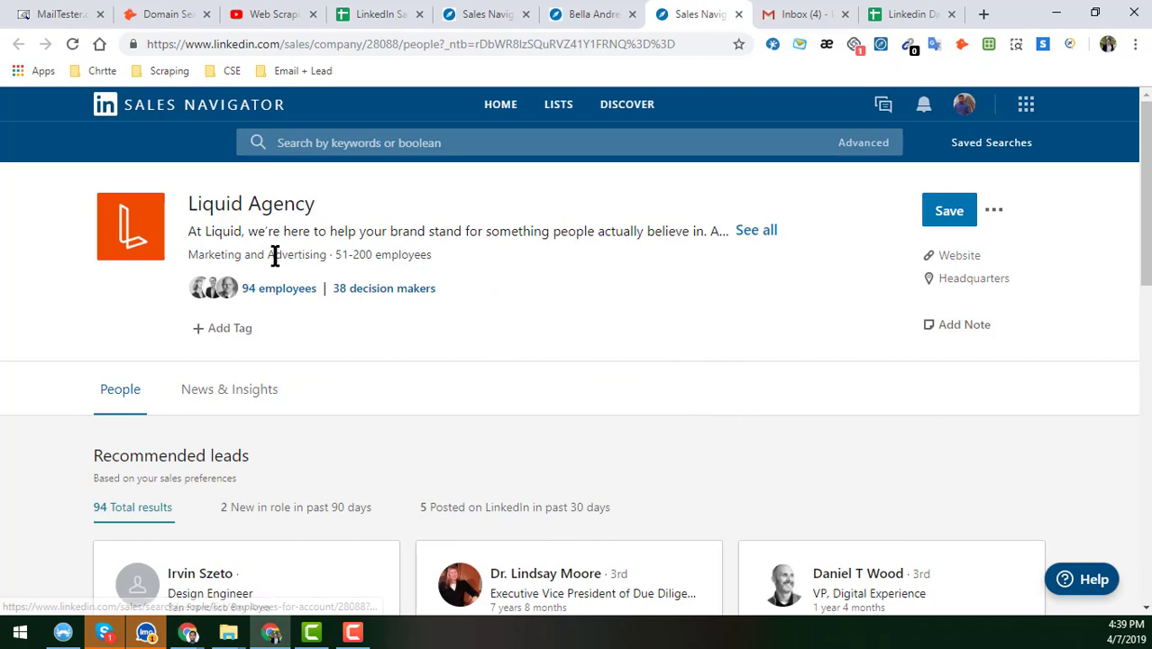
left_click_drag(197, 204, 257, 206)
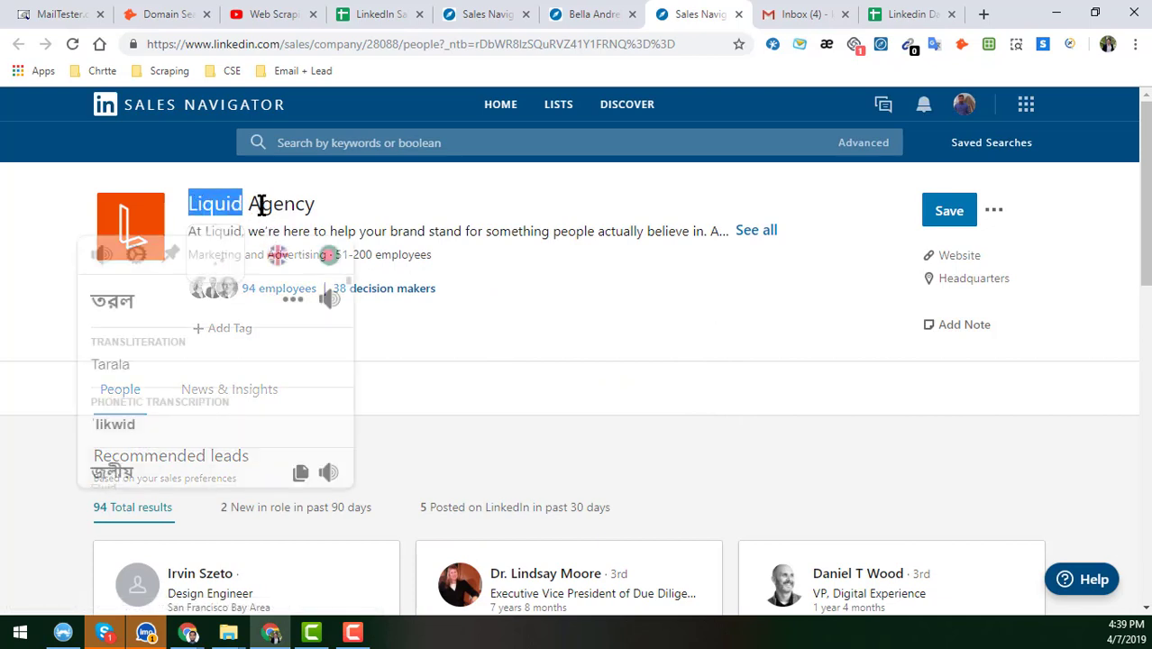
triple_click(261, 205)
key("ctrl+c")
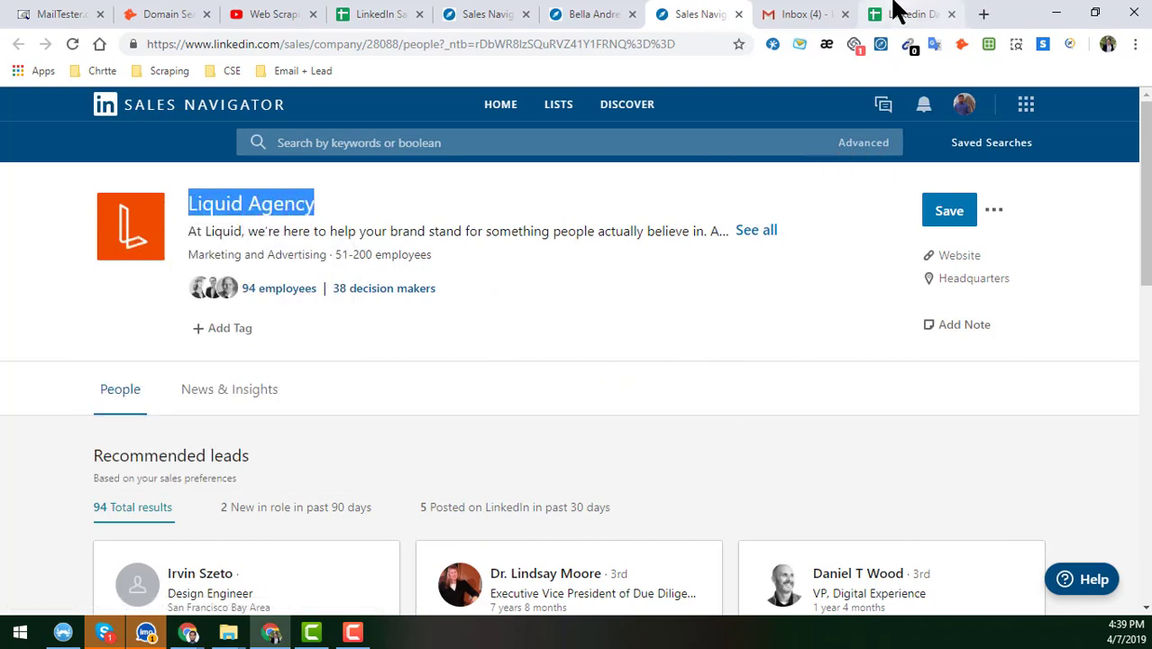
left_click(906, 14)
double_click(318, 256)
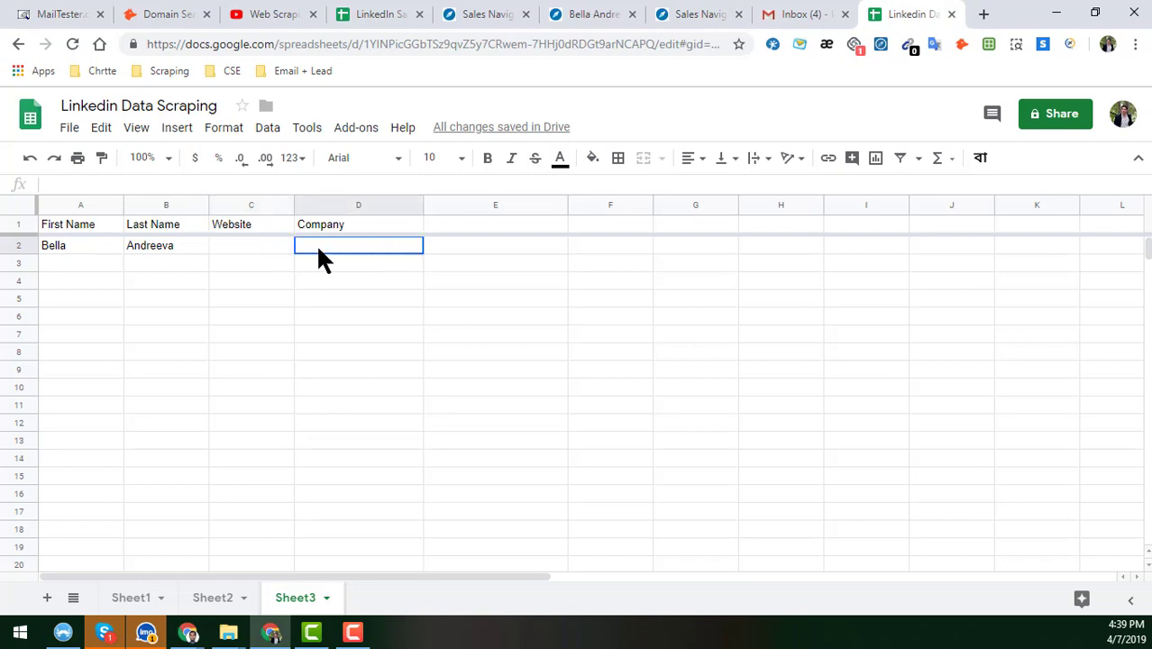
- Enter Liquid Agency as the company in D2
key("ctrl+v")
left_click(340, 292)
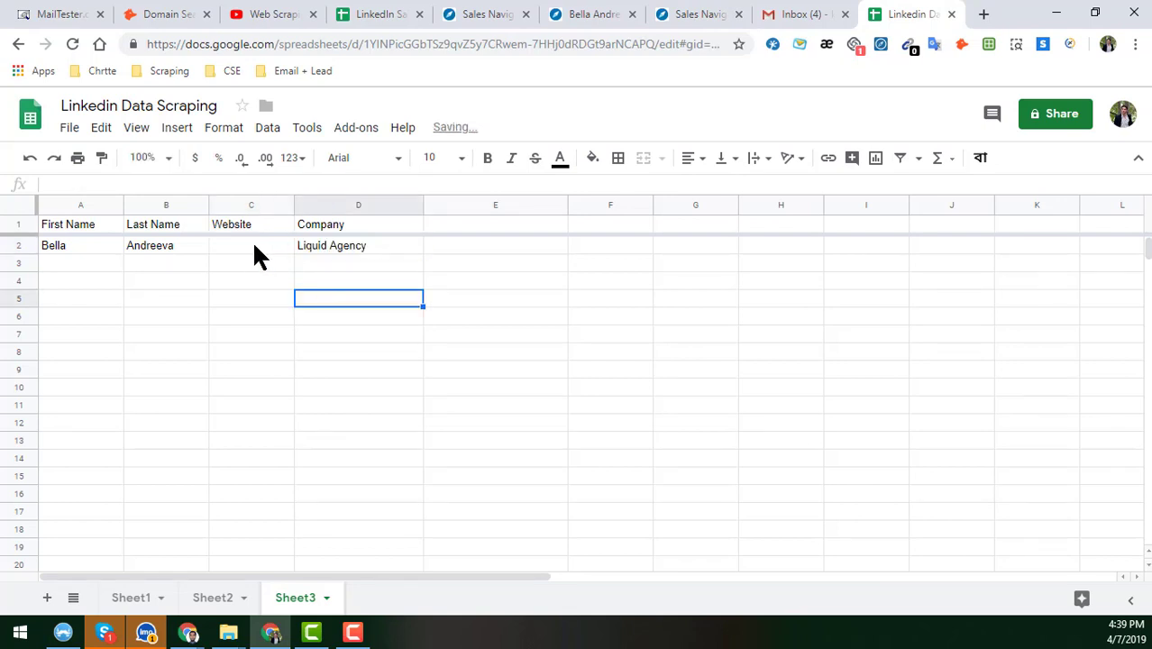
left_click(253, 242)
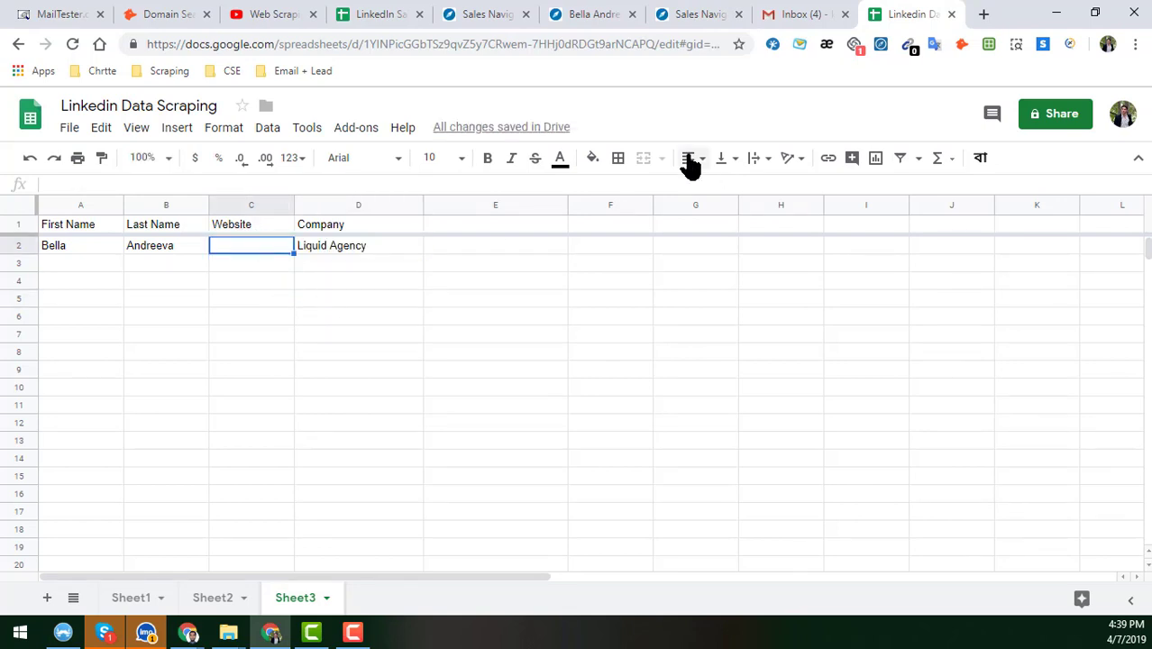
- Copy Liquid Agency's website link from its page and paste it into C2
left_click(708, 15)
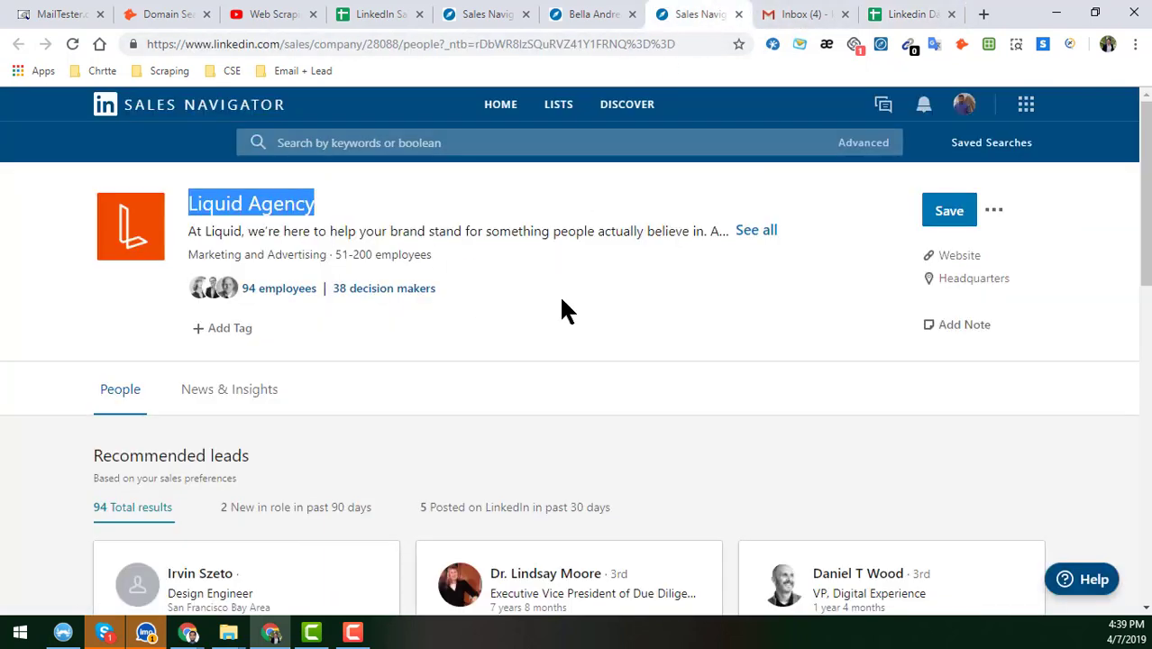
right_click(948, 261)
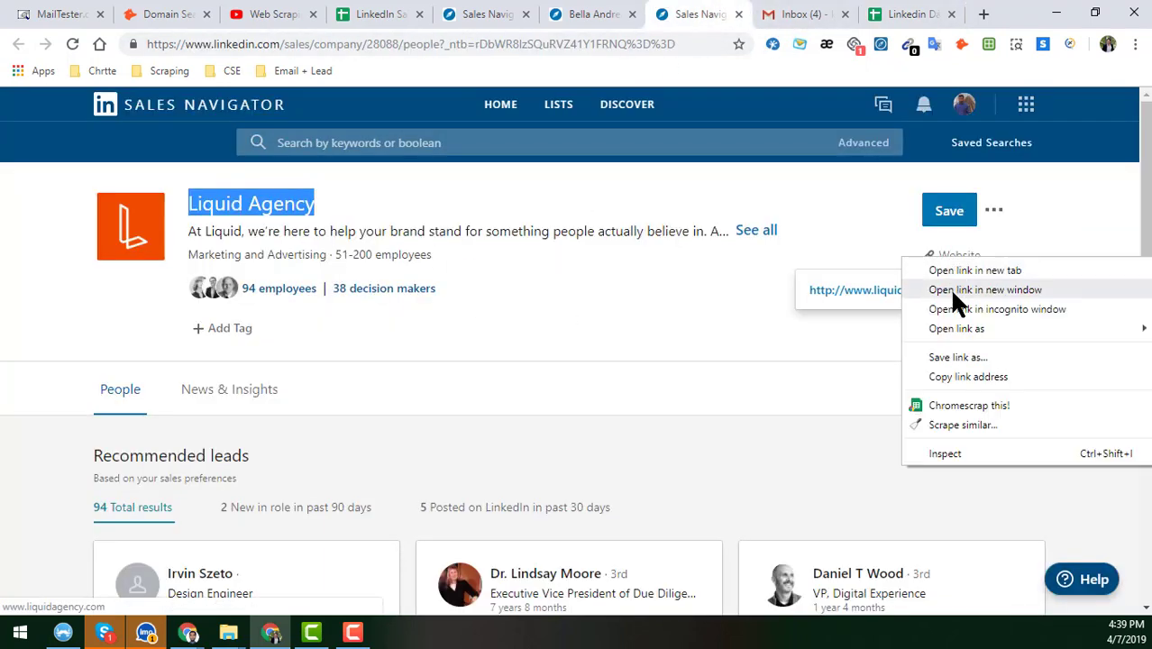
left_click(971, 377)
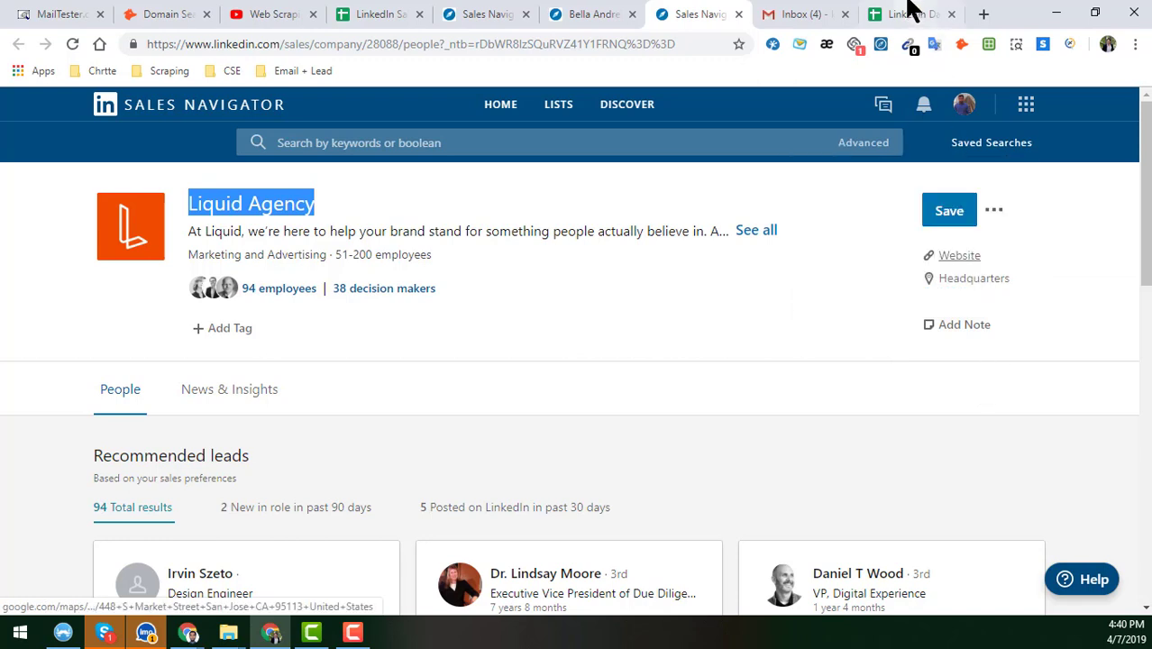
left_click(910, 12)
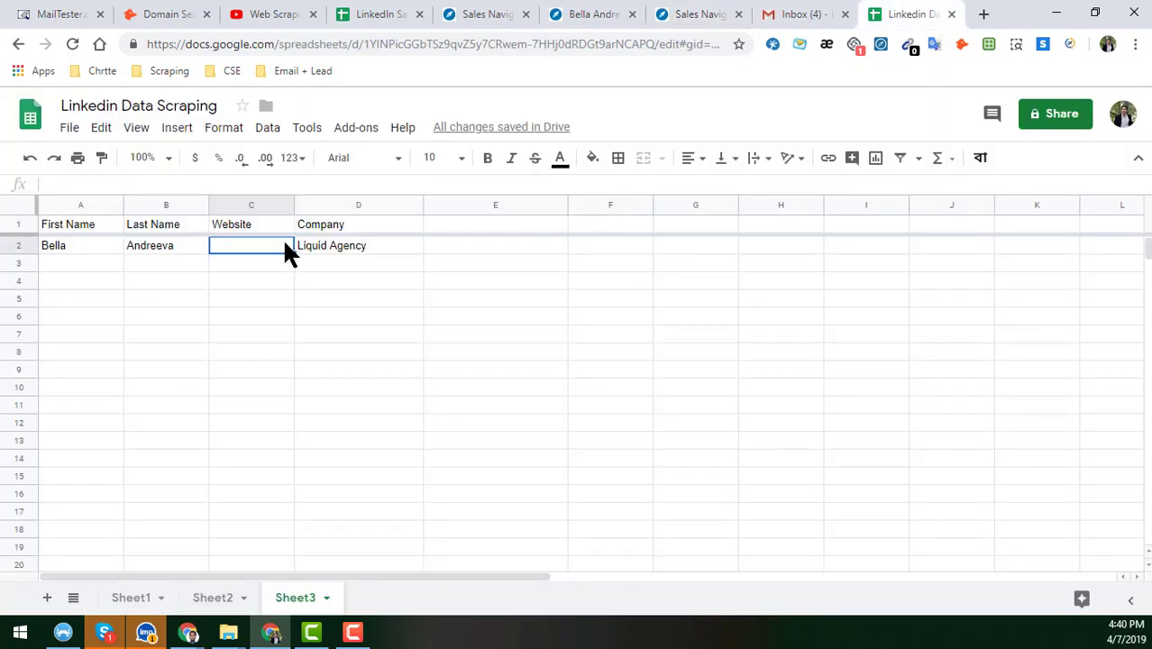
key("ctrl+v")
left_click(103, 245)
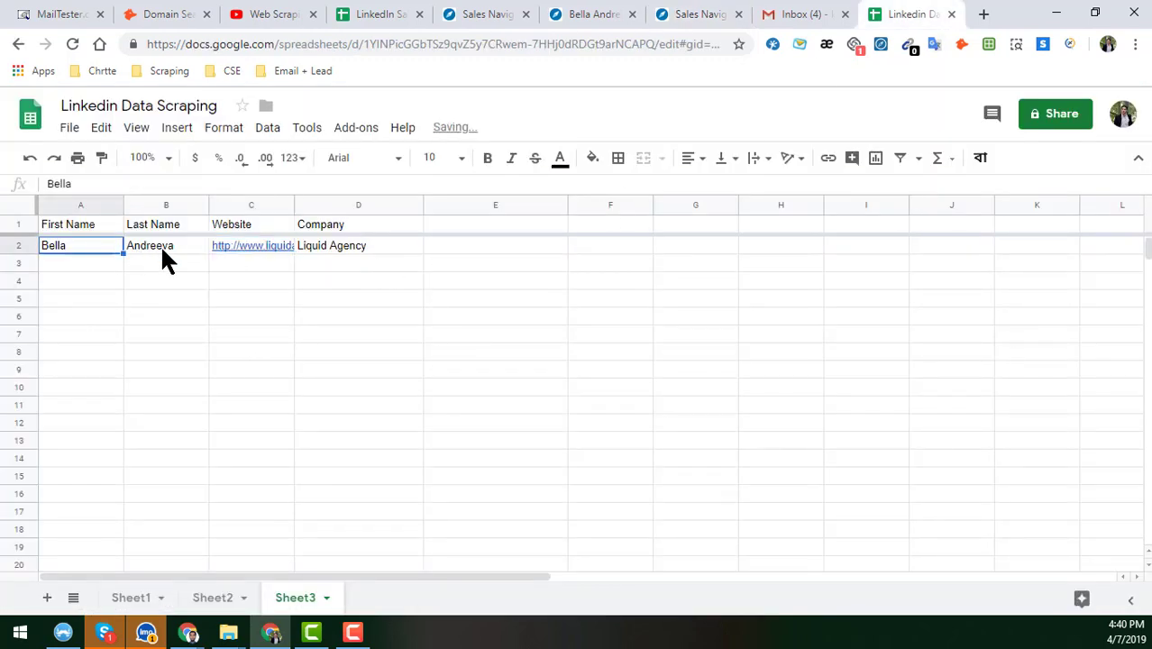
left_click(364, 259)
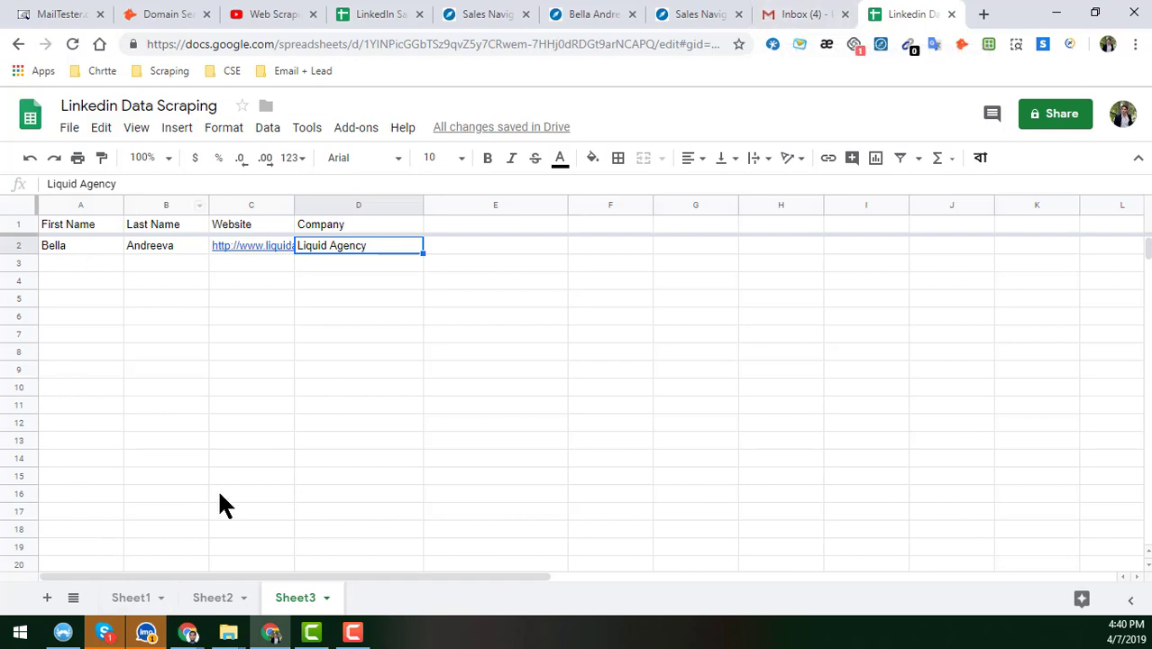
left_click(685, 13)
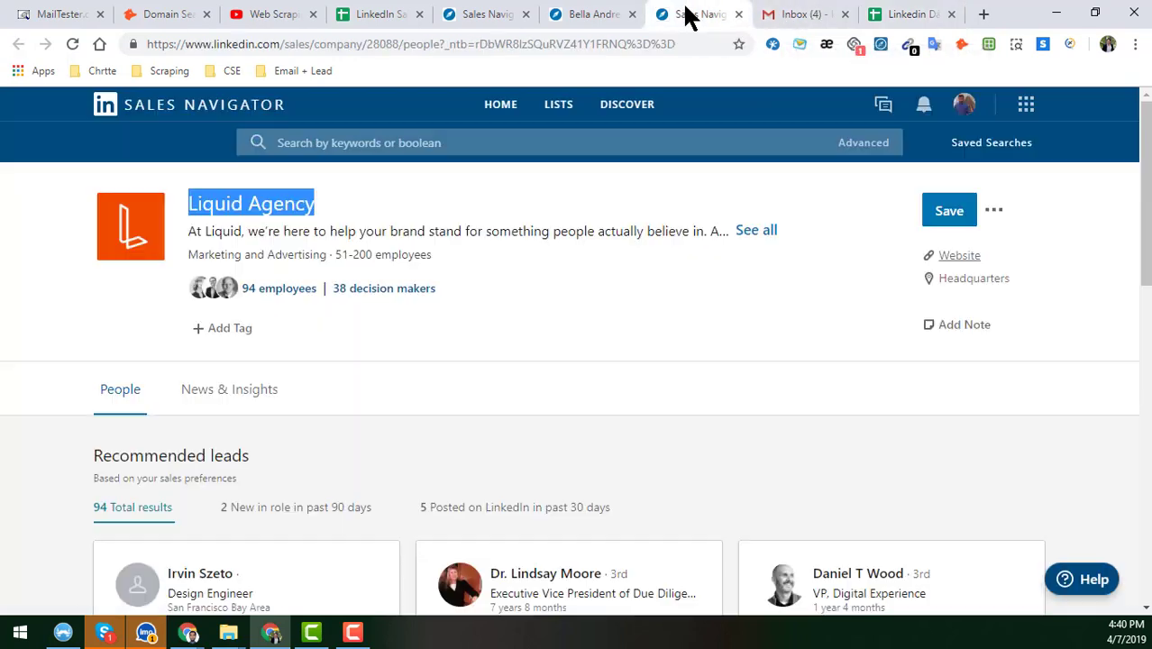
- Close the Liquid Agency page and the lead's profile, returning to the search results
left_click(738, 16)
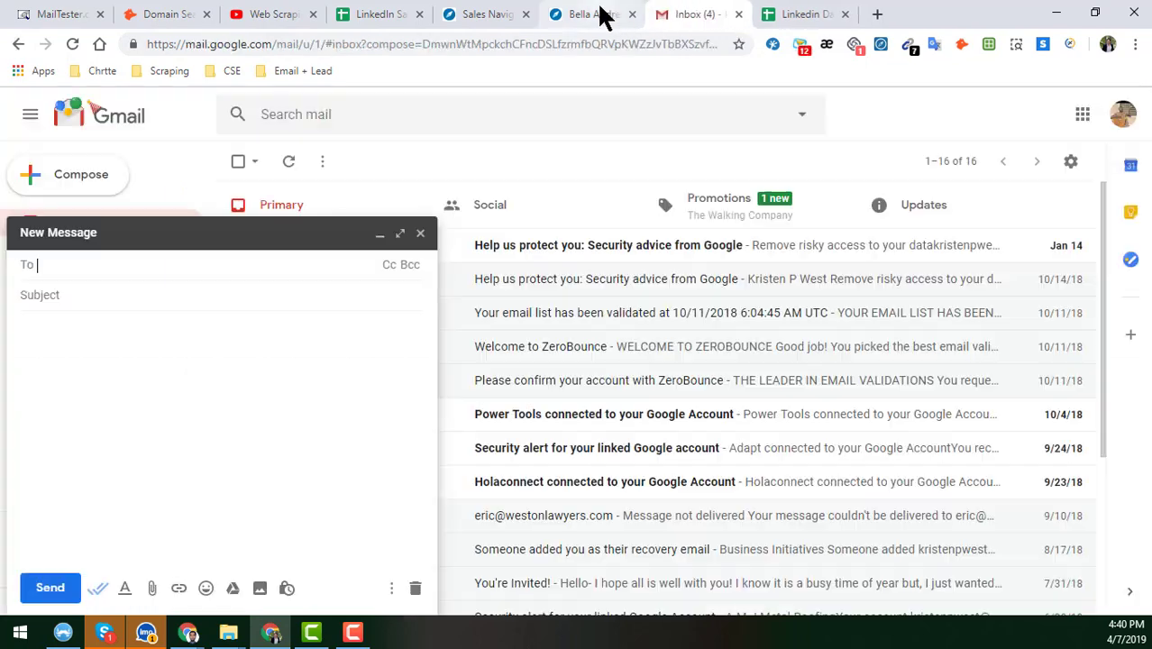
left_click(604, 14)
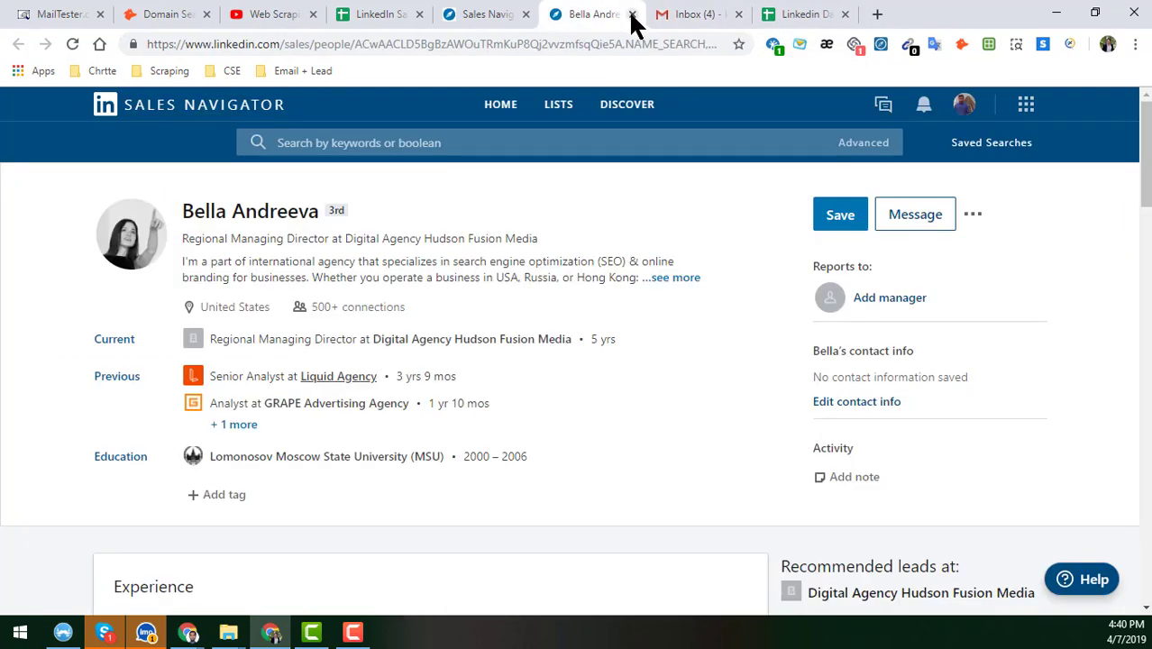
left_click(632, 14)
left_click(483, 14)
- Scroll through the lead results and select the next lead's name
scroll(578, 406, "down", 5)
scroll(582, 415, "down", 5)
scroll(581, 410, "down", 7)
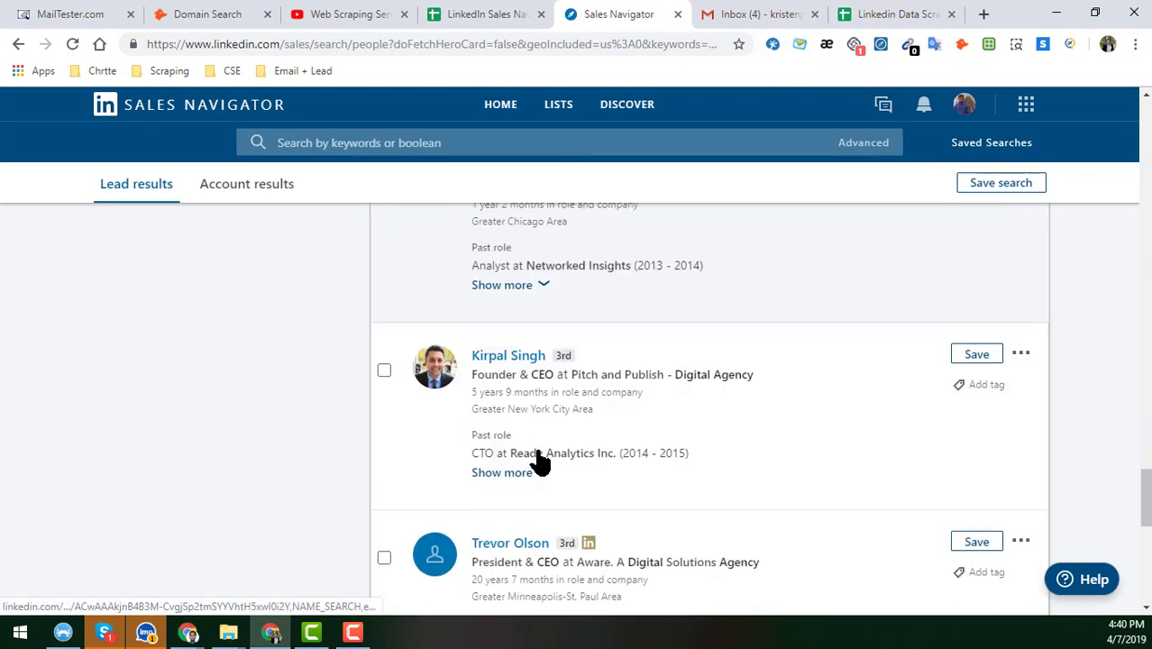
scroll(777, 430, "down", 2)
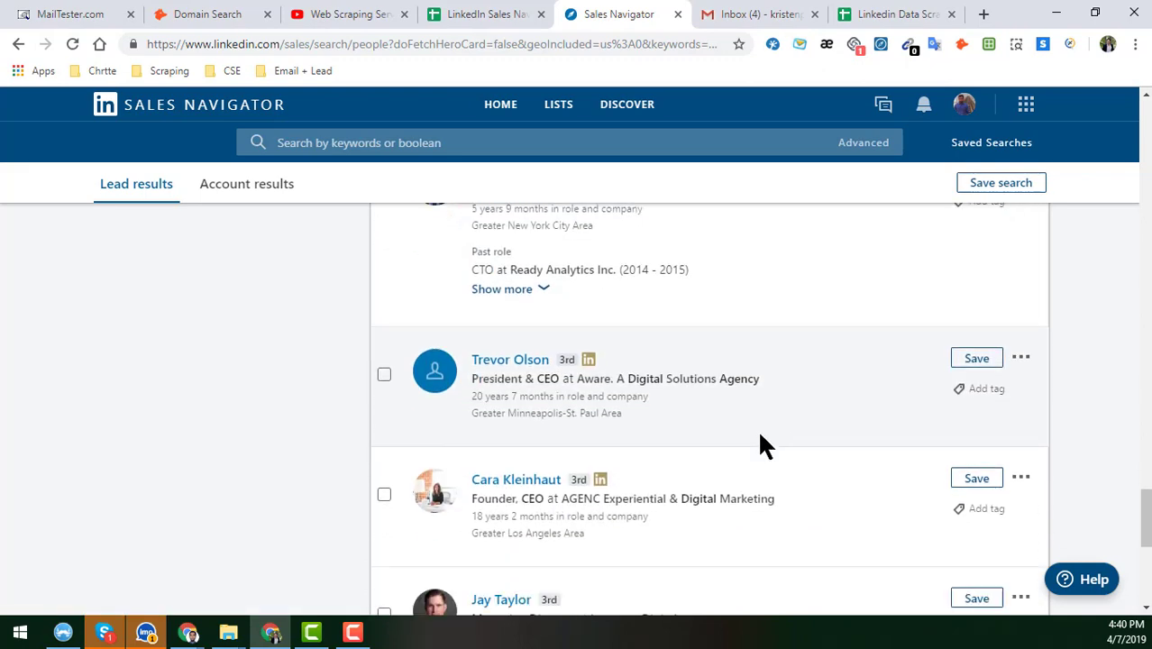
scroll(748, 428, "down", 5)
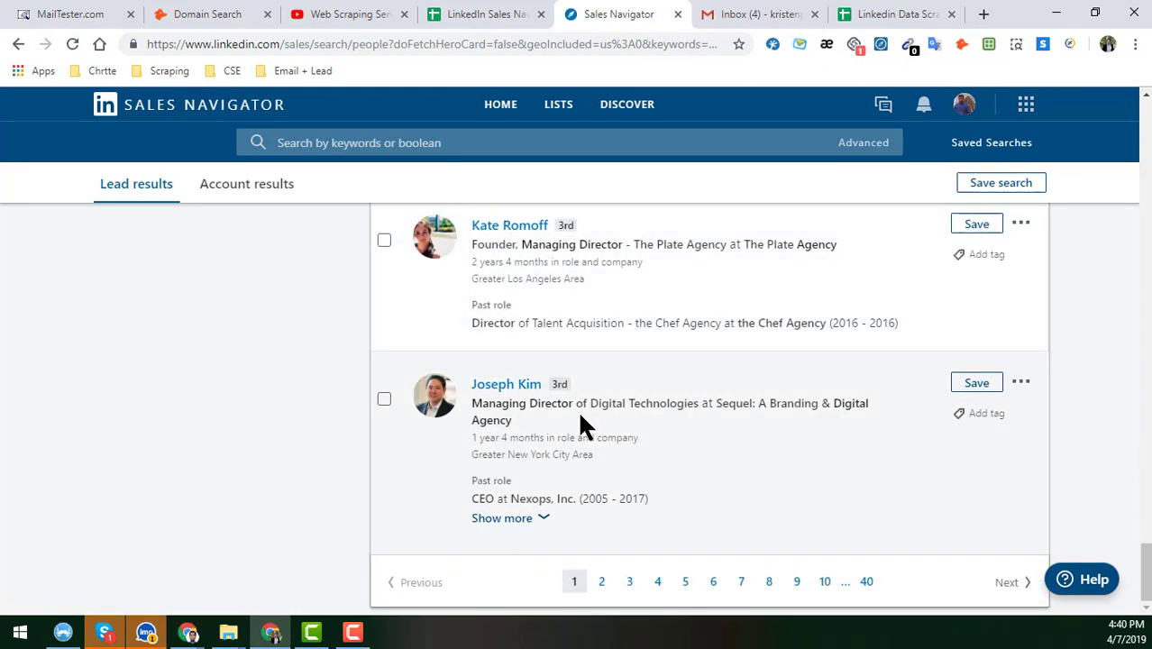
scroll(580, 416, "up", 14)
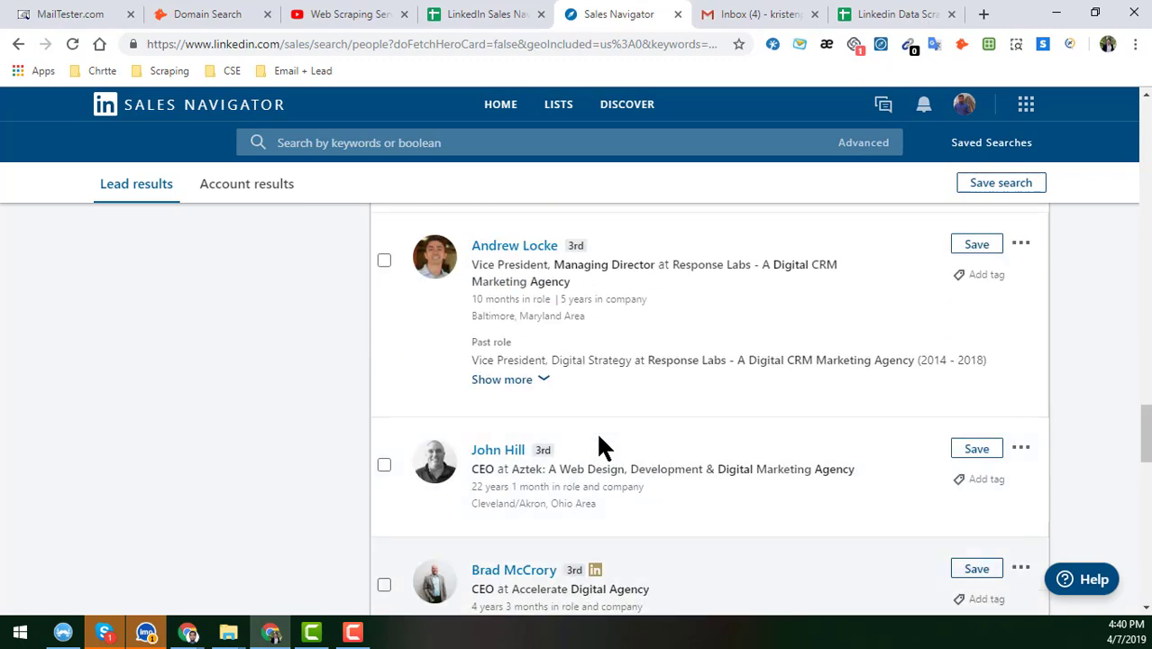
scroll(599, 439, "up", 4)
scroll(599, 439, "up", 7)
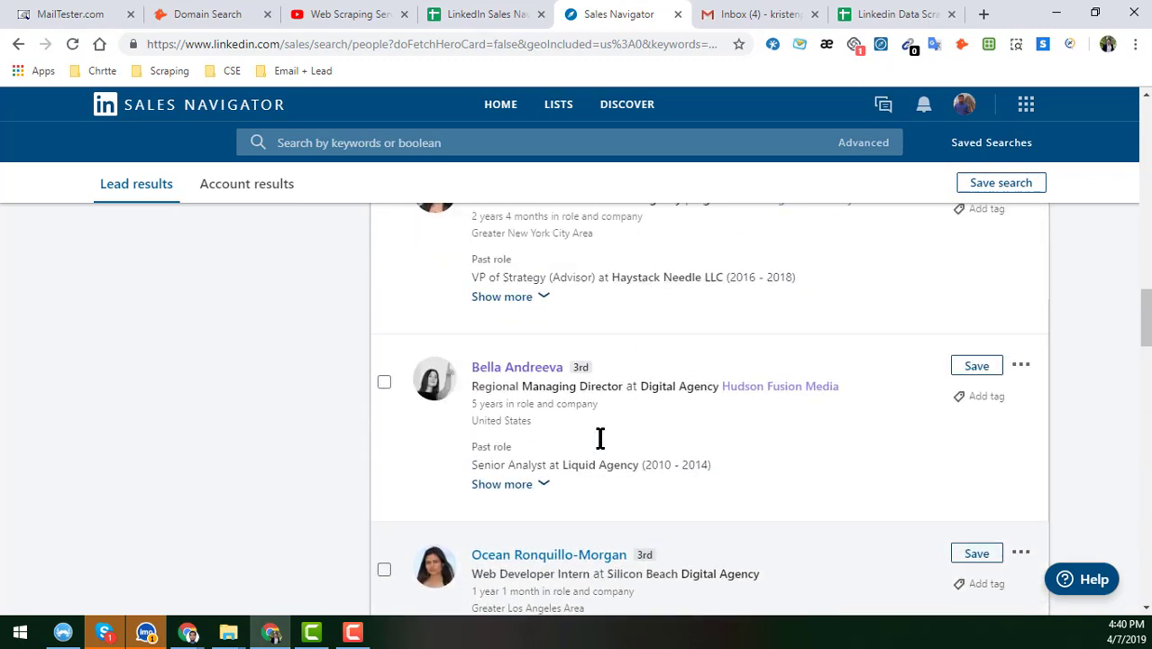
scroll(599, 439, "up", 1)
scroll(671, 417, "up", 2)
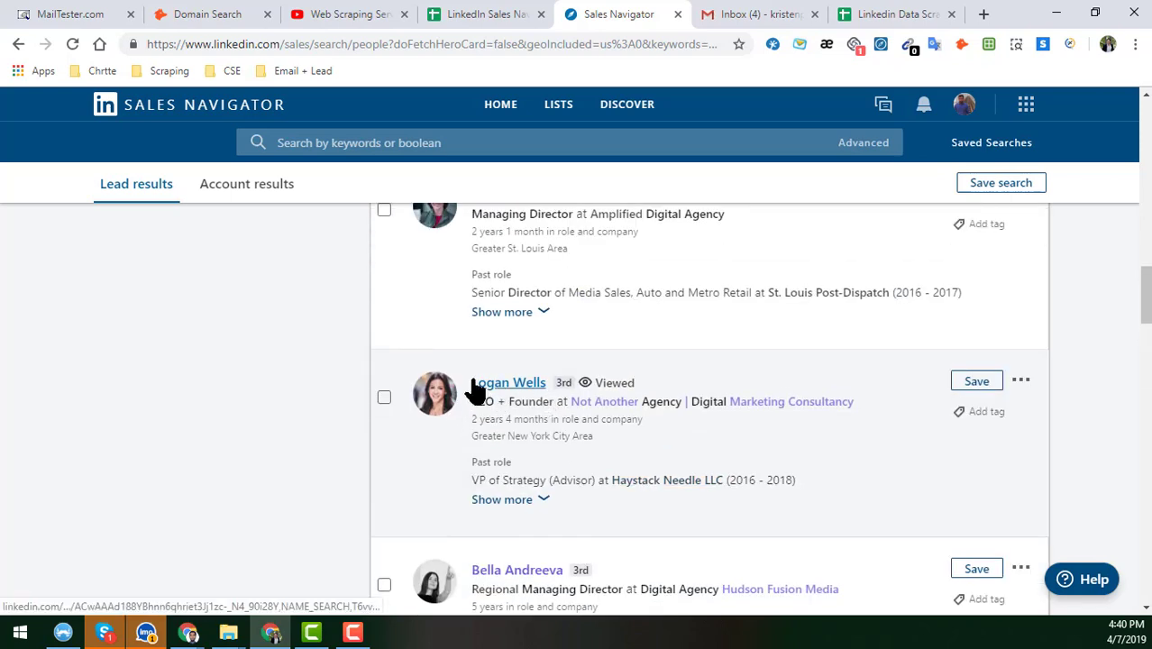
left_click_drag(472, 383, 542, 382)
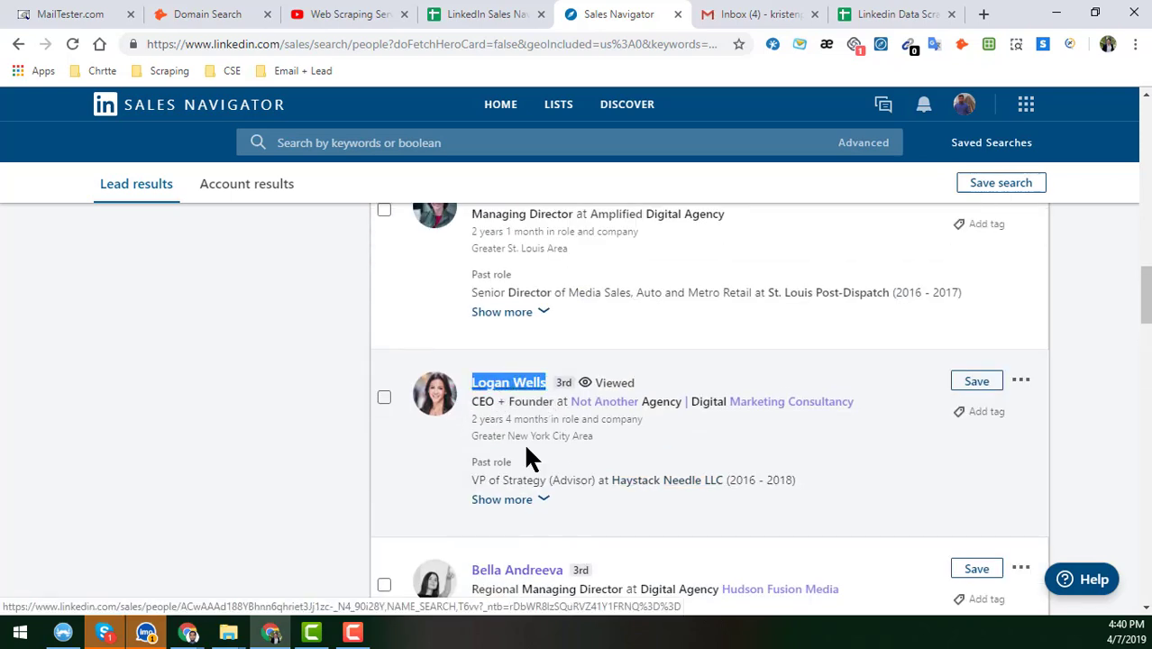
left_click(887, 15)
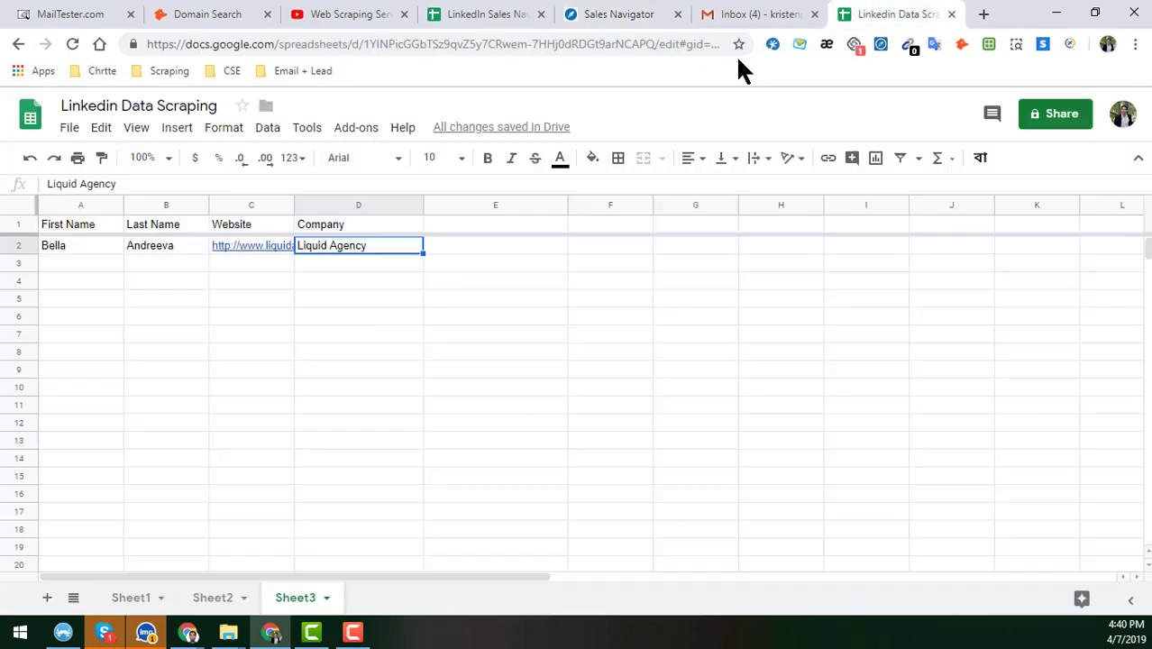
- Put the second lead's first name in A3 and last name in B3
left_click(95, 261)
key("Return")
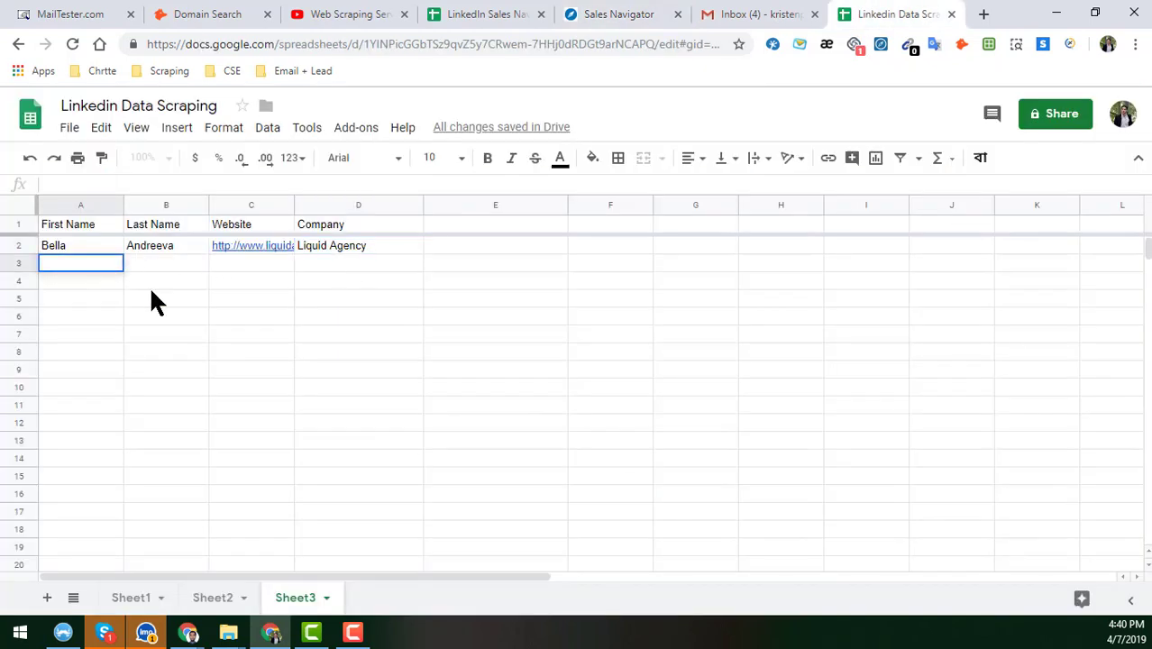
key("ctrl+x")
left_click(152, 265)
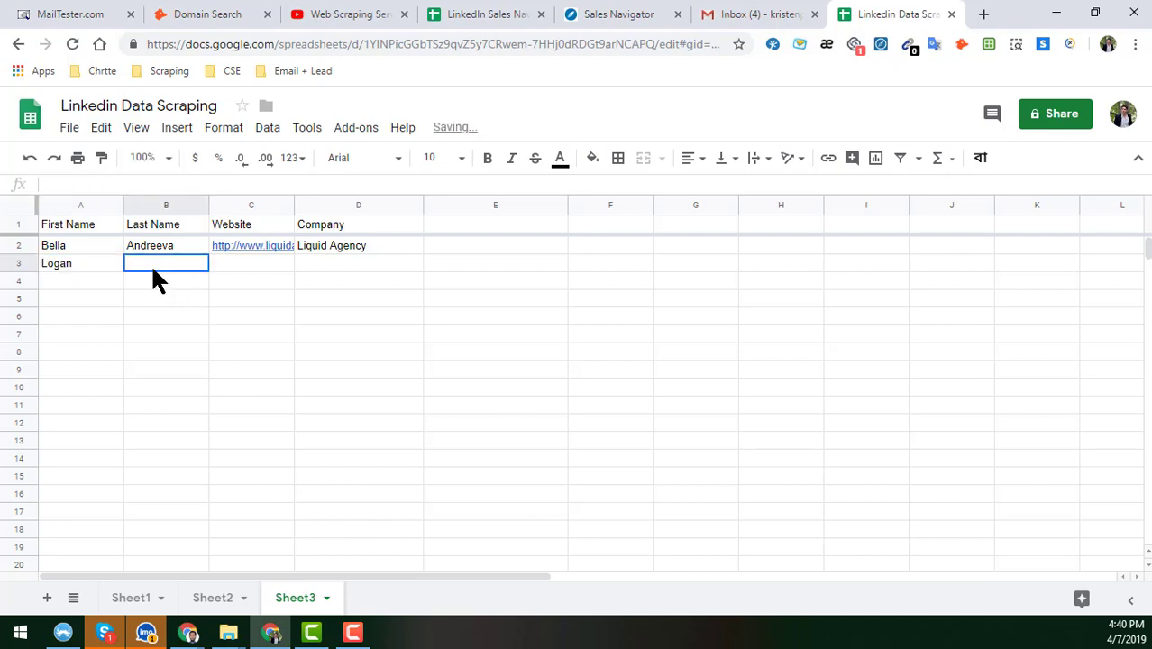
key("ctrl+v")
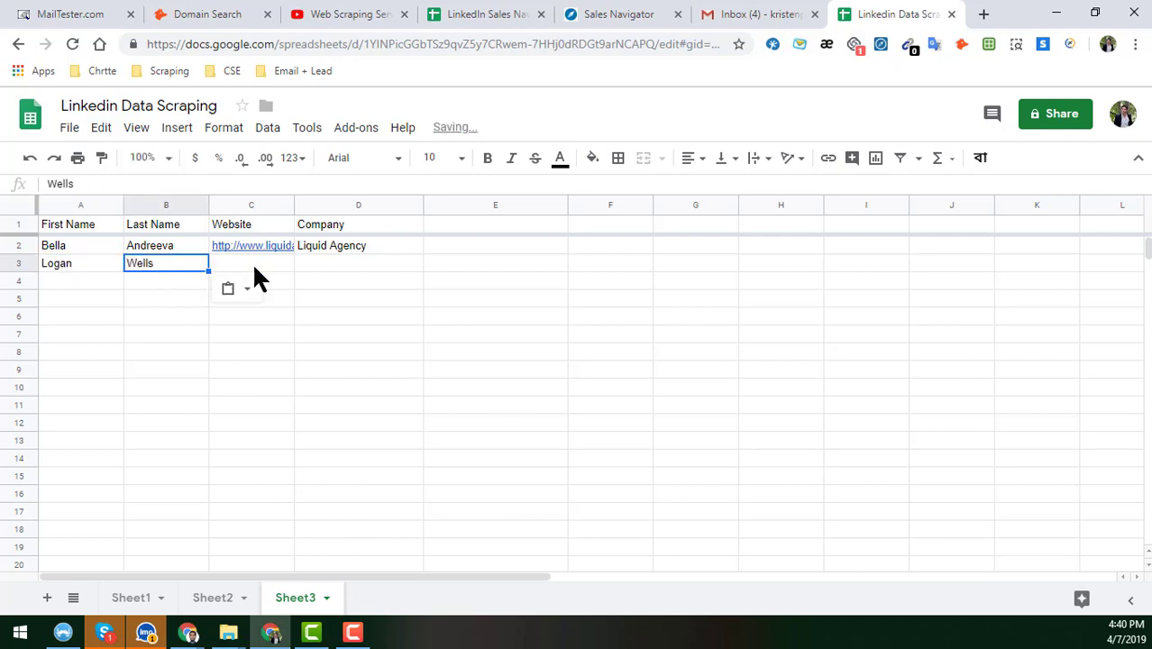
- Open Not Another Agency's company page, copy its name, and paste it into D3
left_click(253, 263)
left_click(622, 15)
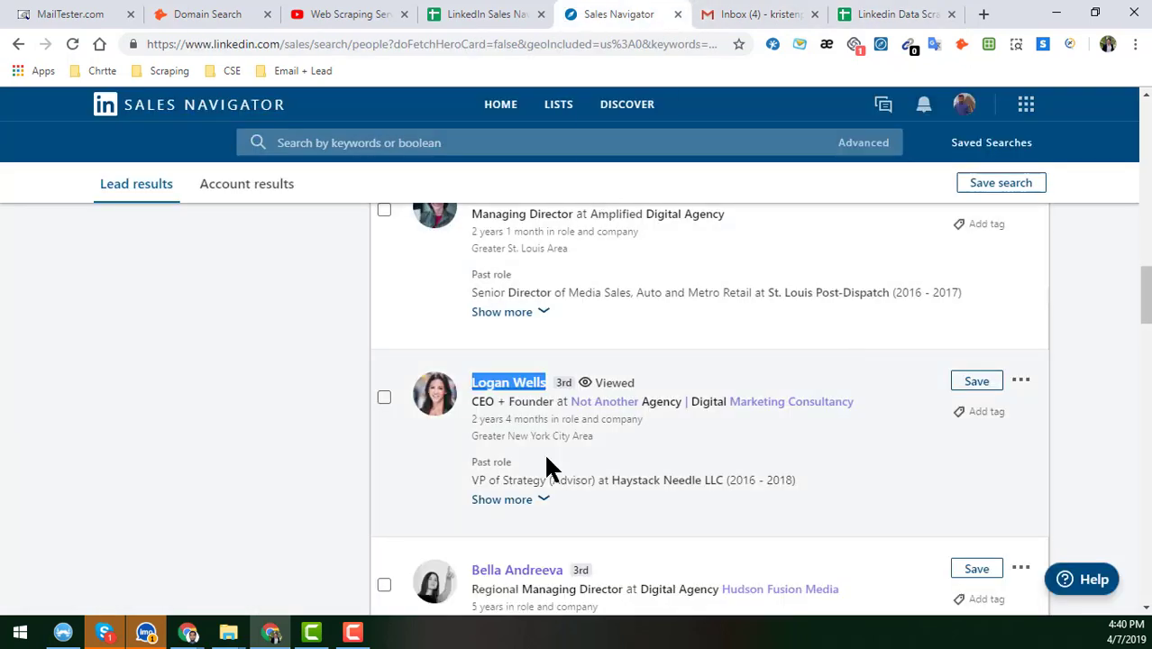
left_click(606, 416)
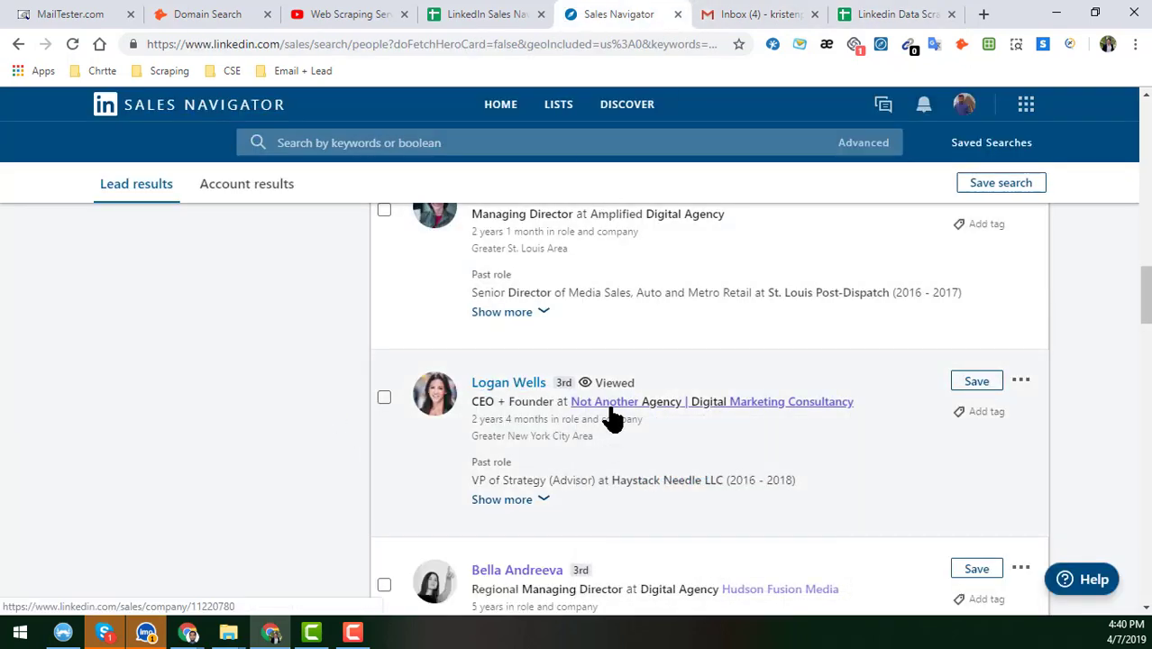
right_click(621, 407)
left_click(649, 419)
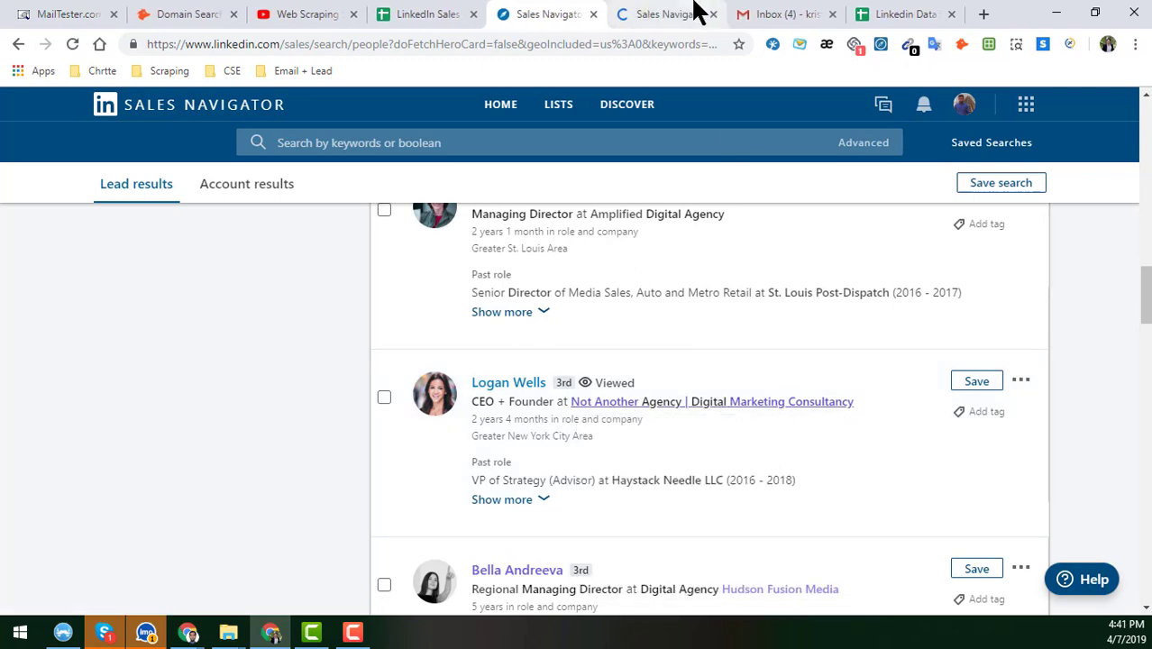
left_click(667, 14)
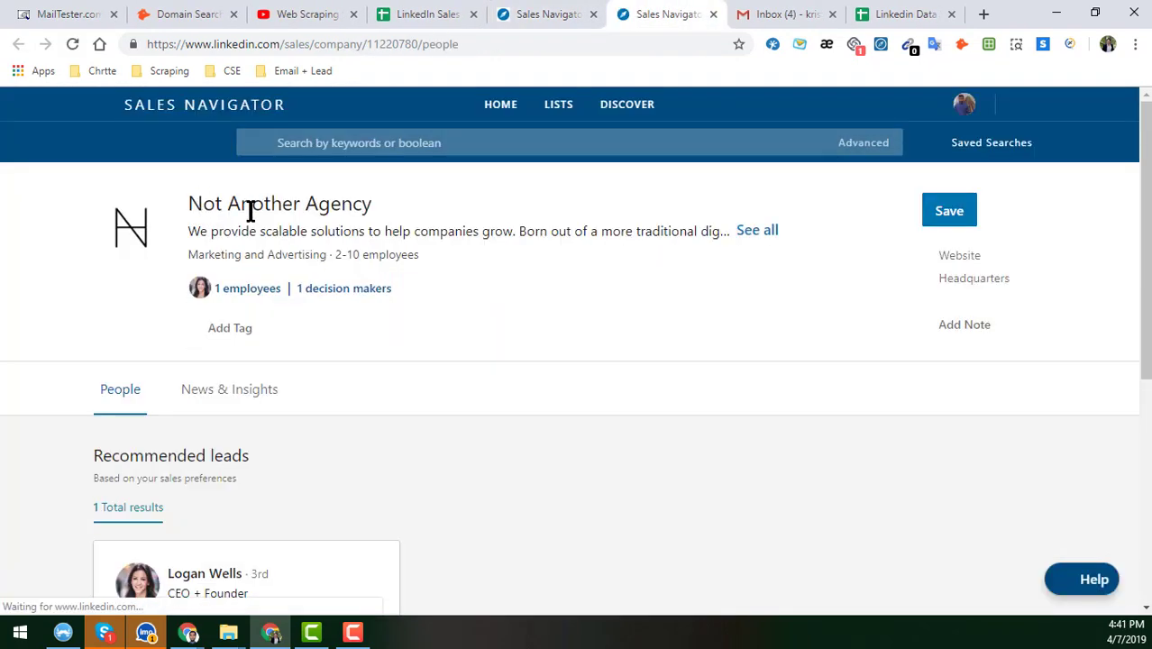
double_click(198, 200)
triple_click(327, 203)
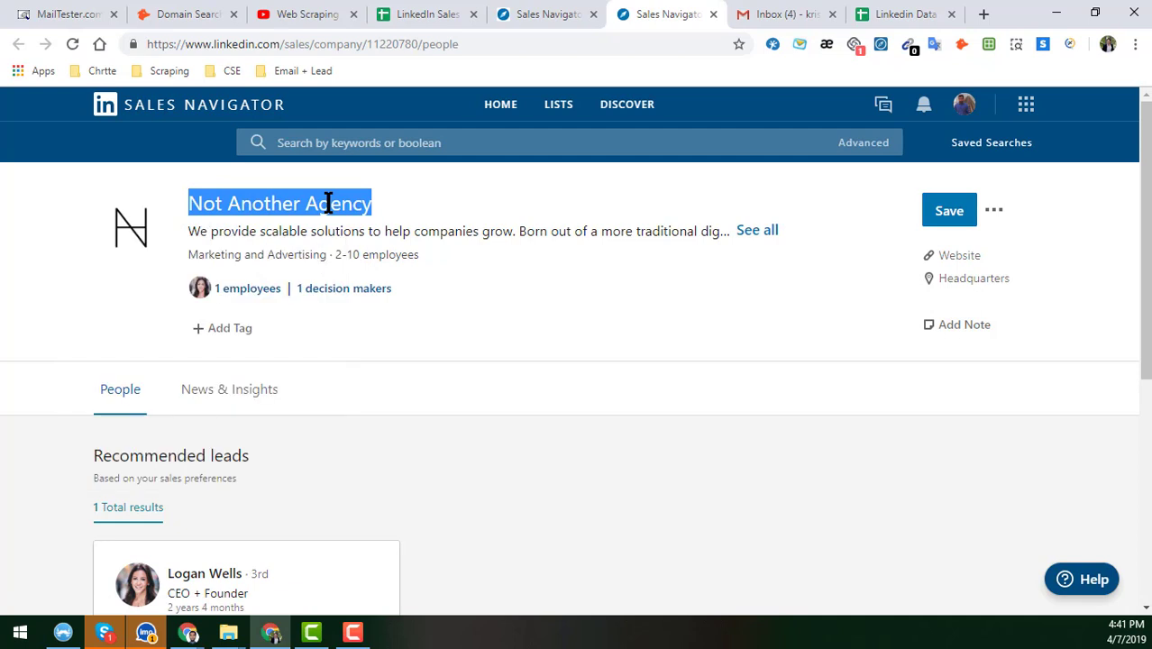
left_click(892, 14)
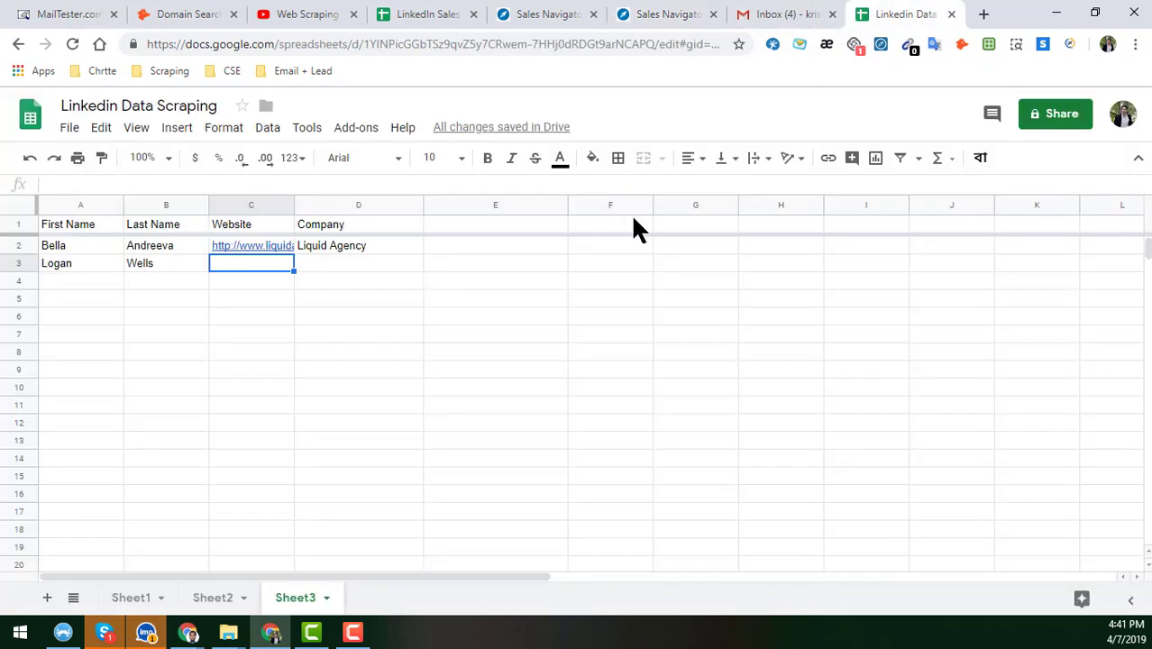
left_click(343, 265)
key("ctrl+v")
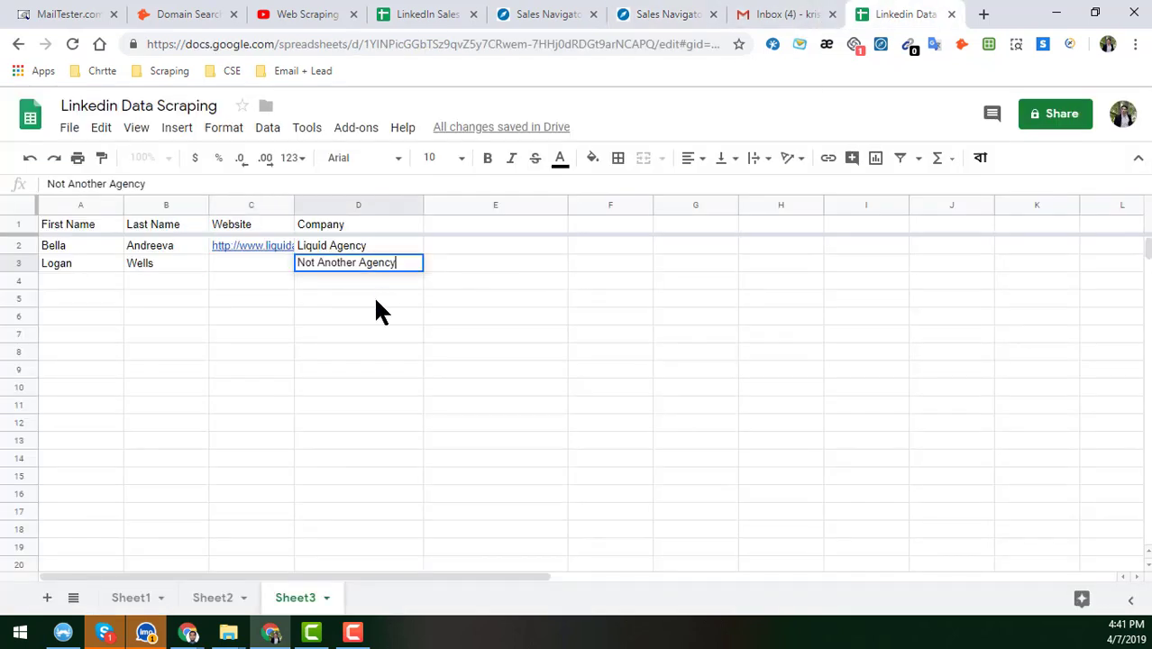
key("Return")
- Copy Not Another Agency's website link into C3
left_click(255, 261)
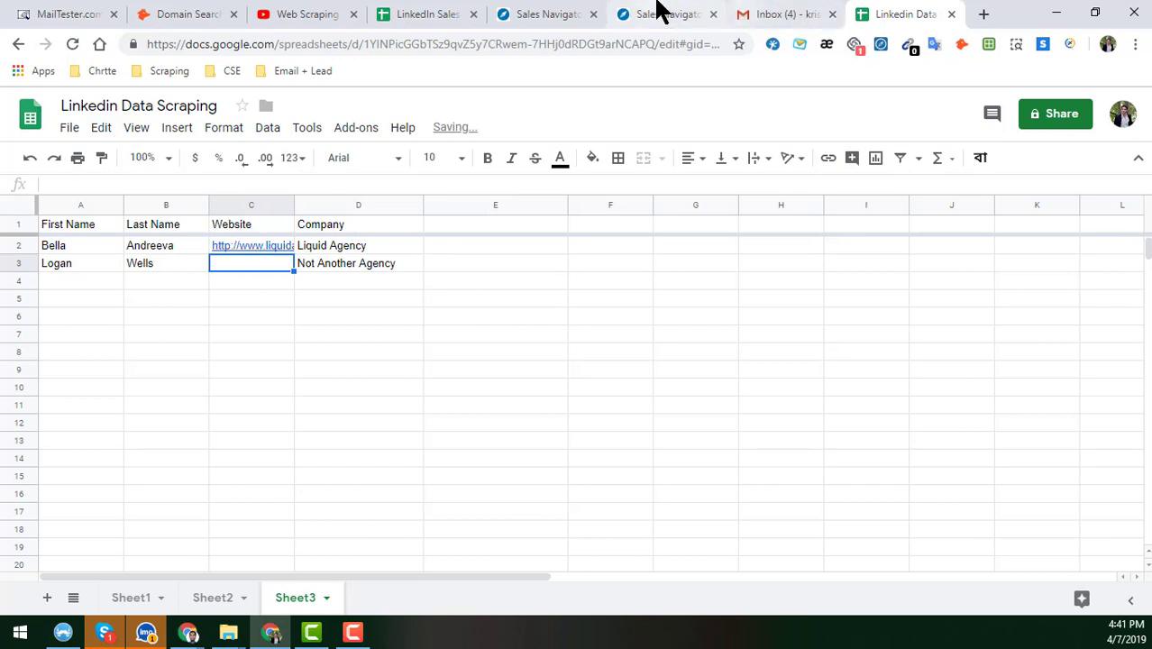
left_click(661, 14)
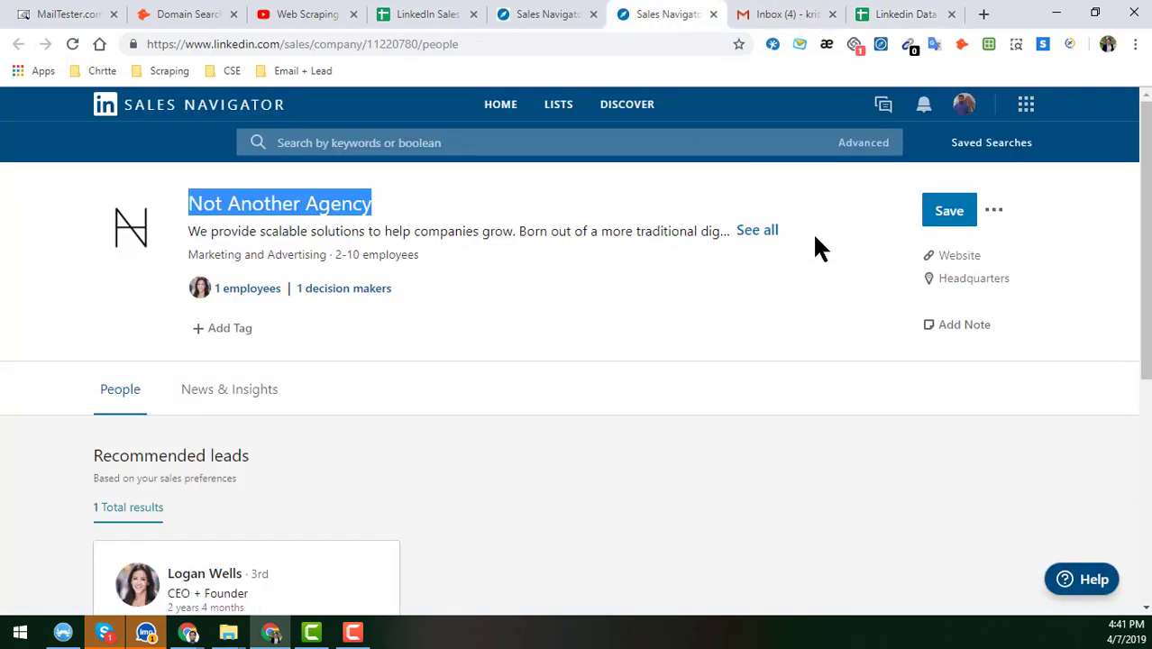
right_click(949, 259)
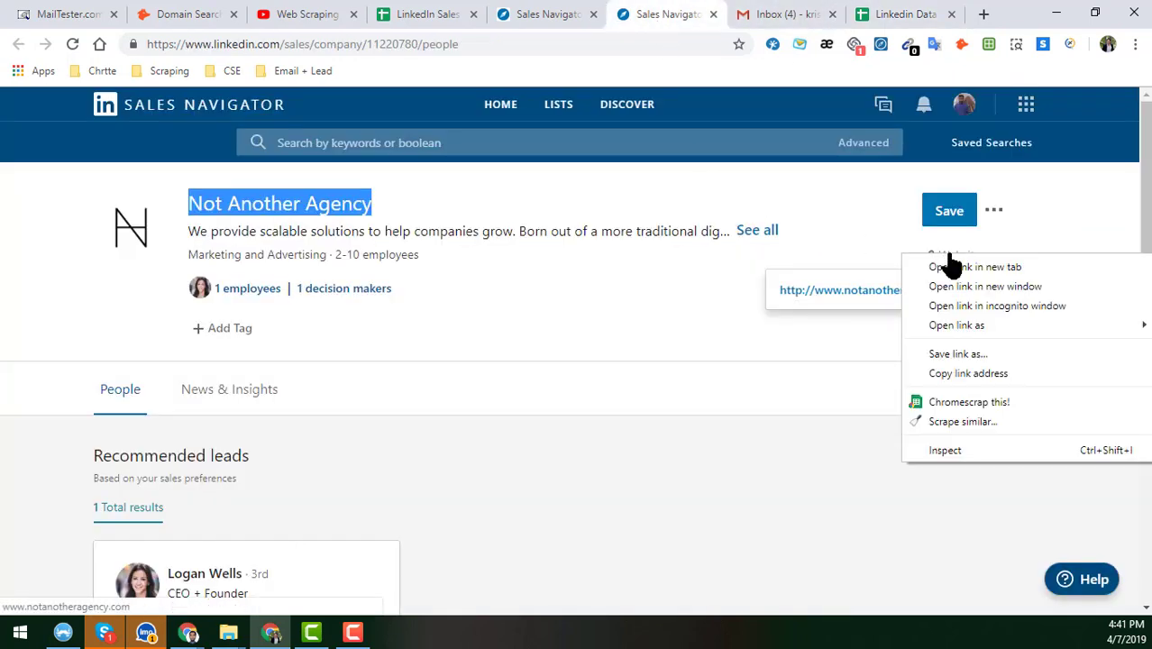
left_click(979, 371)
left_click(913, 14)
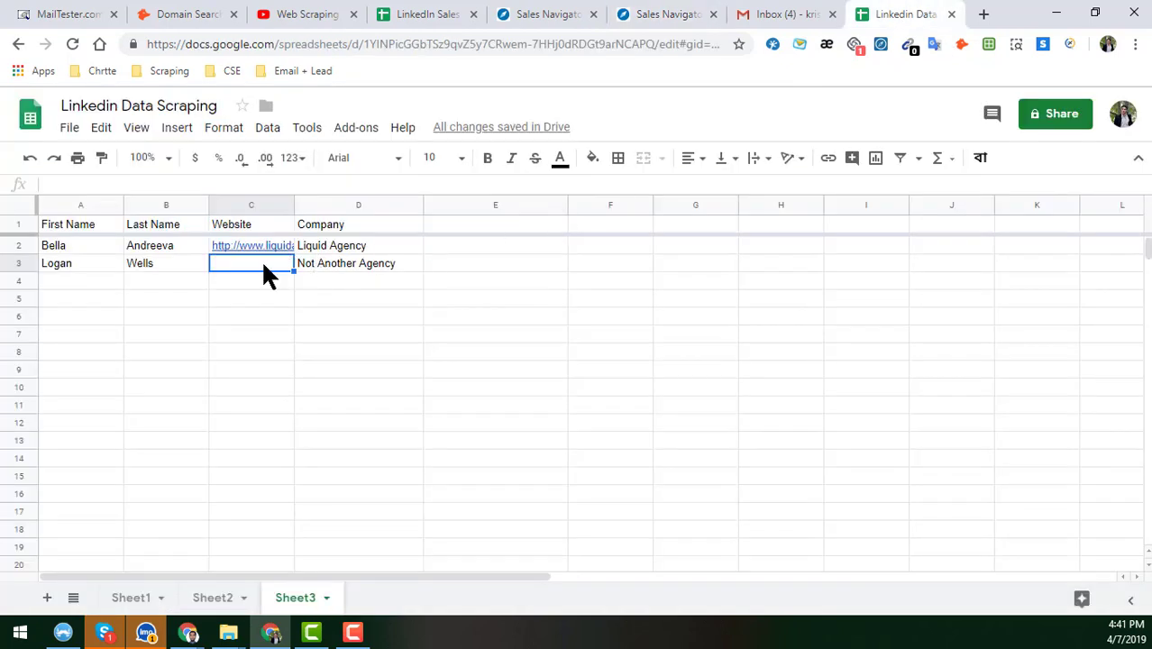
key("ctrl+v")
left_click(329, 264)
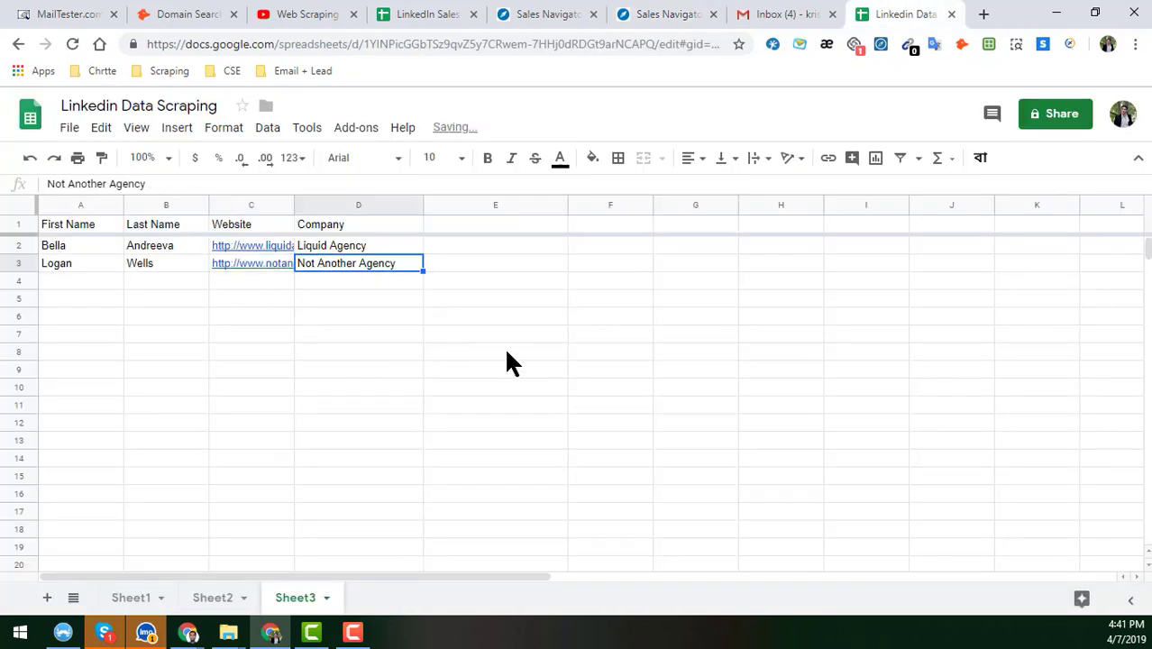
left_click(88, 224)
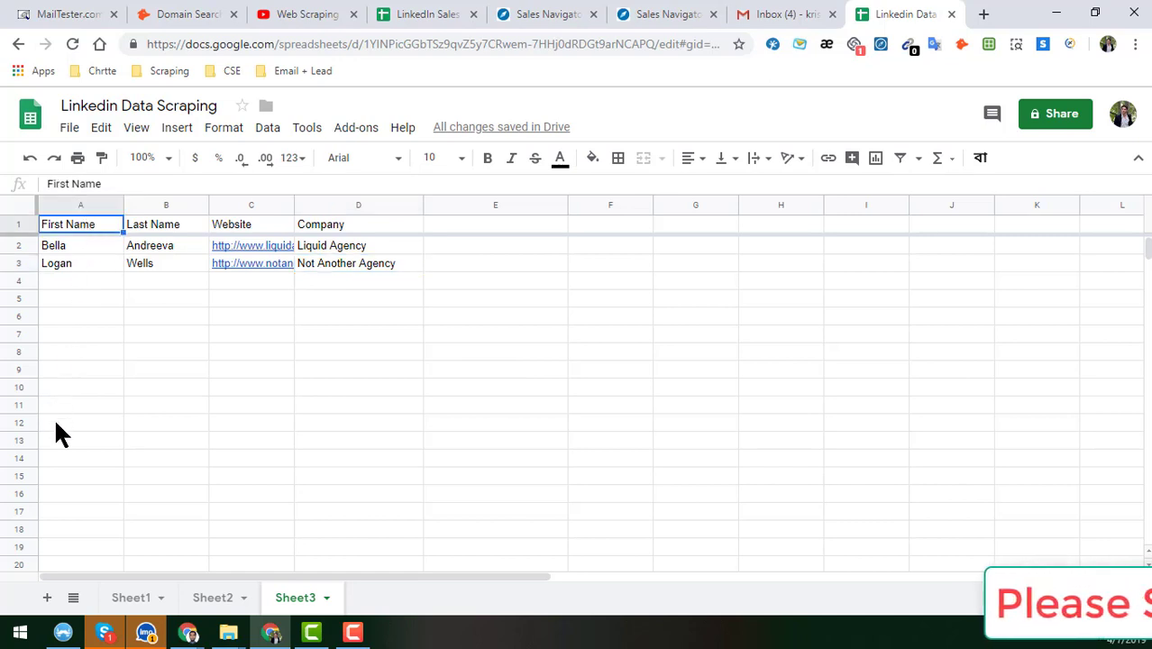
left_click(372, 265)
scroll(113, 436, "down", 10)
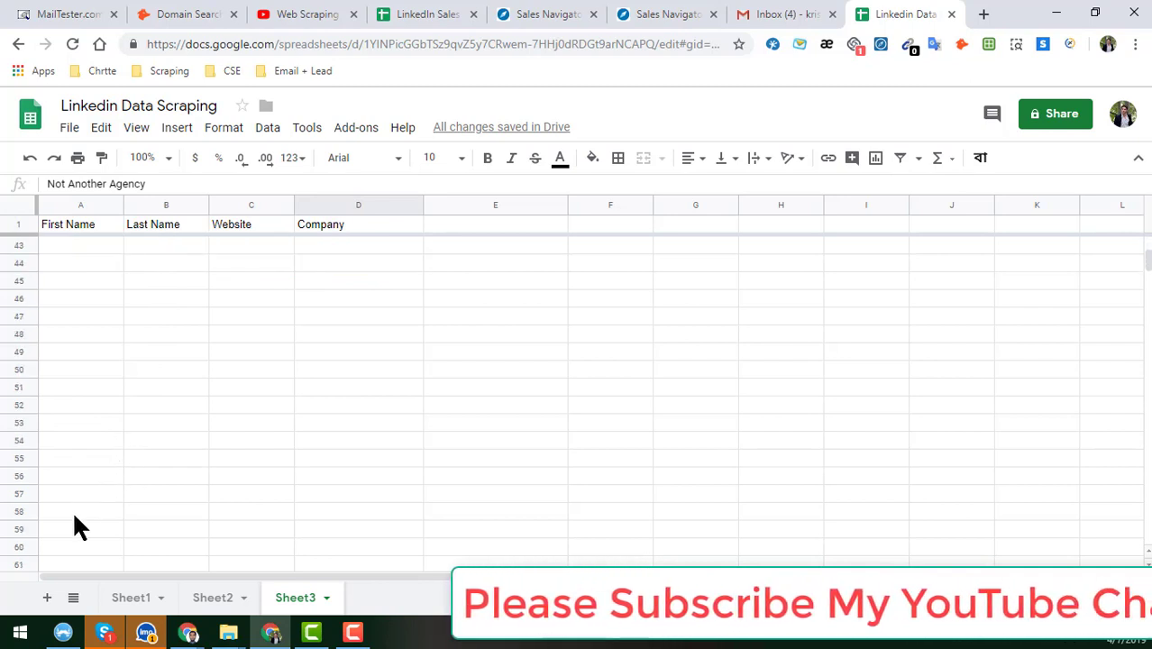
left_click(70, 531)
scroll(94, 515, "up", 10)
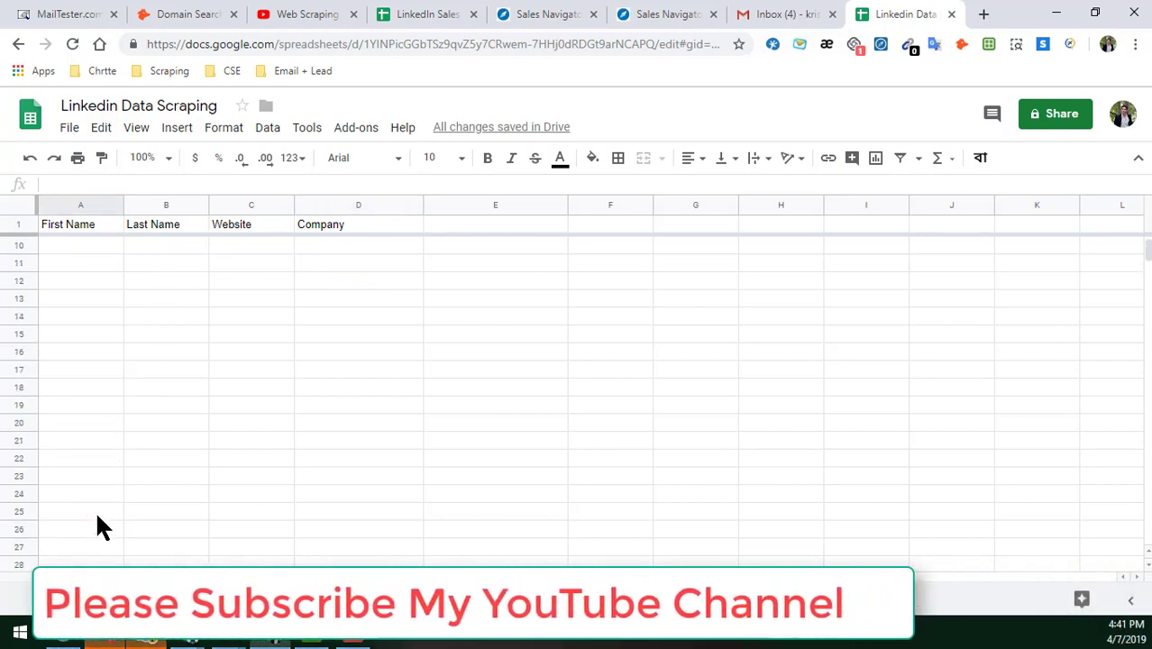
left_click(158, 250)
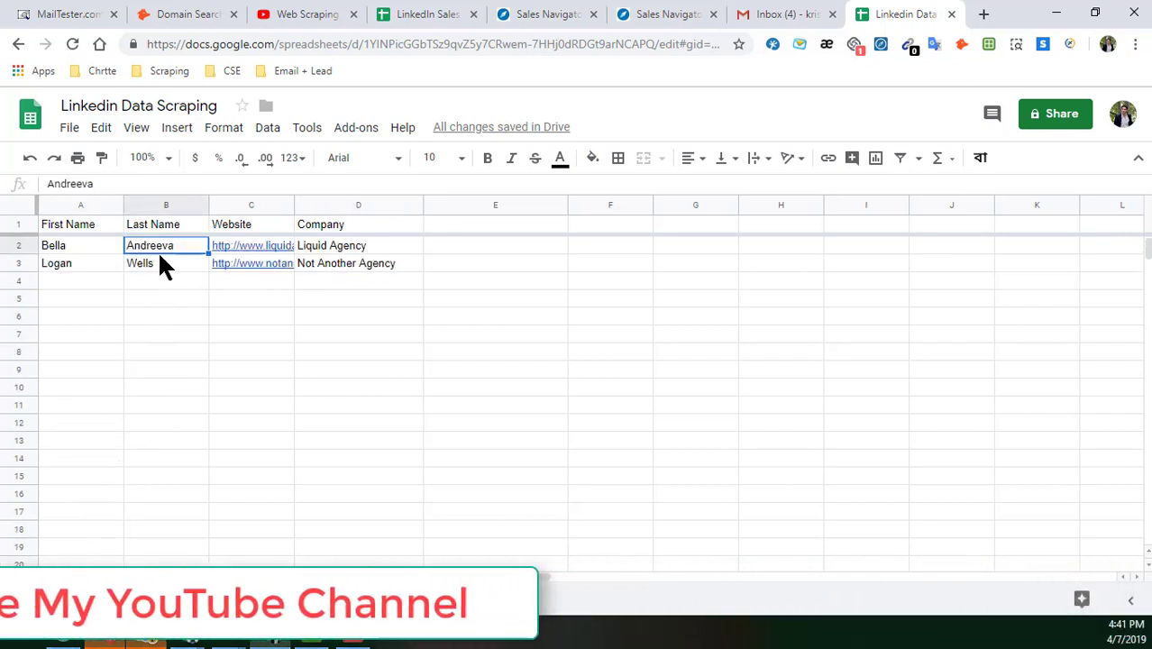
left_click(362, 250)
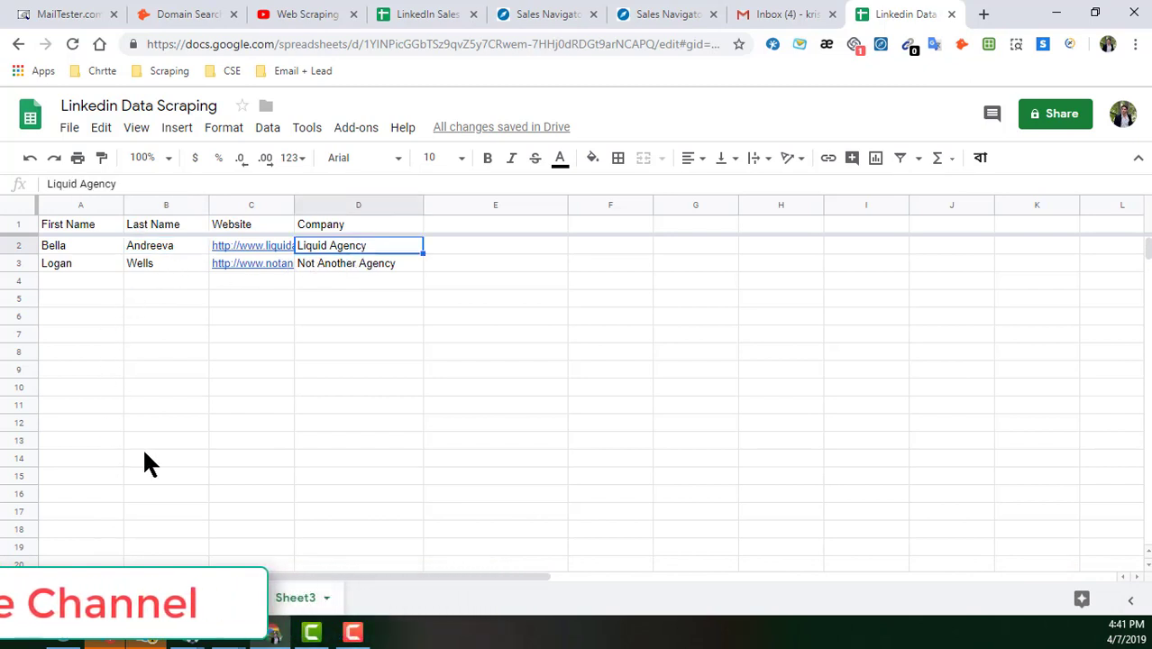
left_click(442, 264)
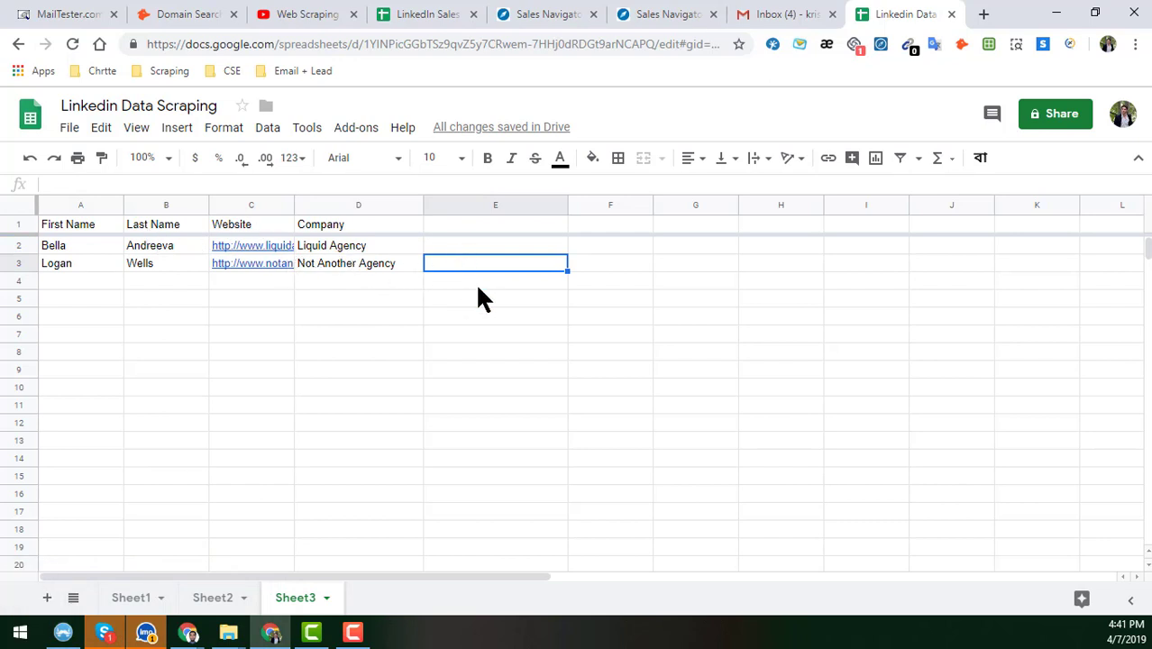
left_click(71, 266)
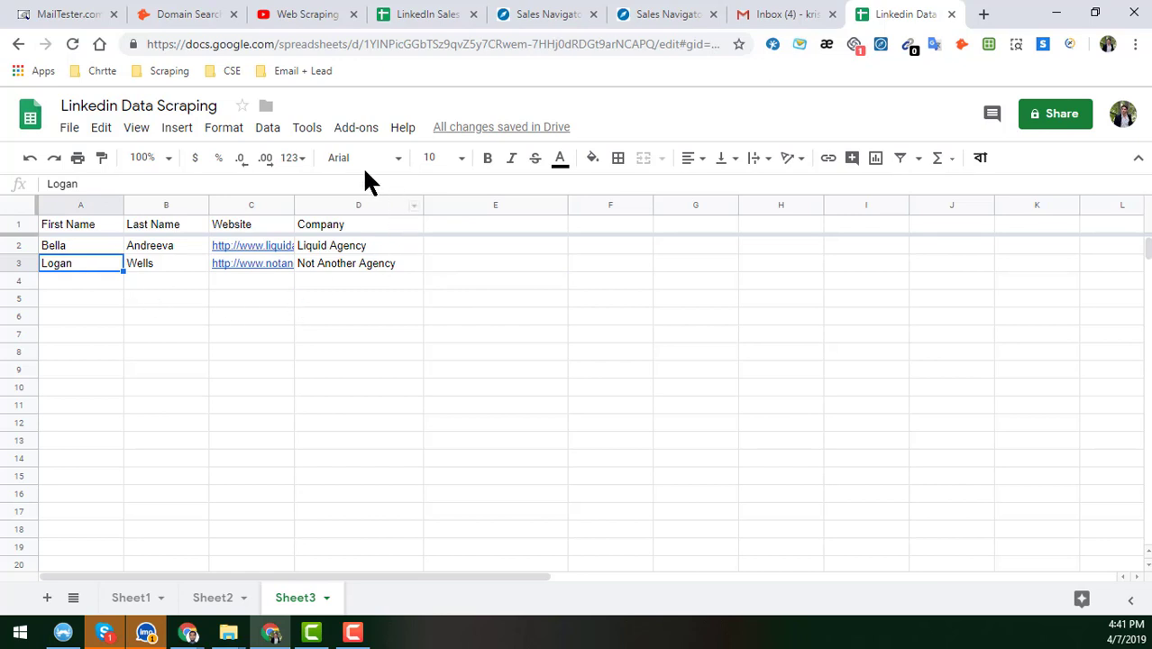
- Launch the Hunter add-on from the Add-ons menu
left_click(357, 128)
mouse_move(385, 233)
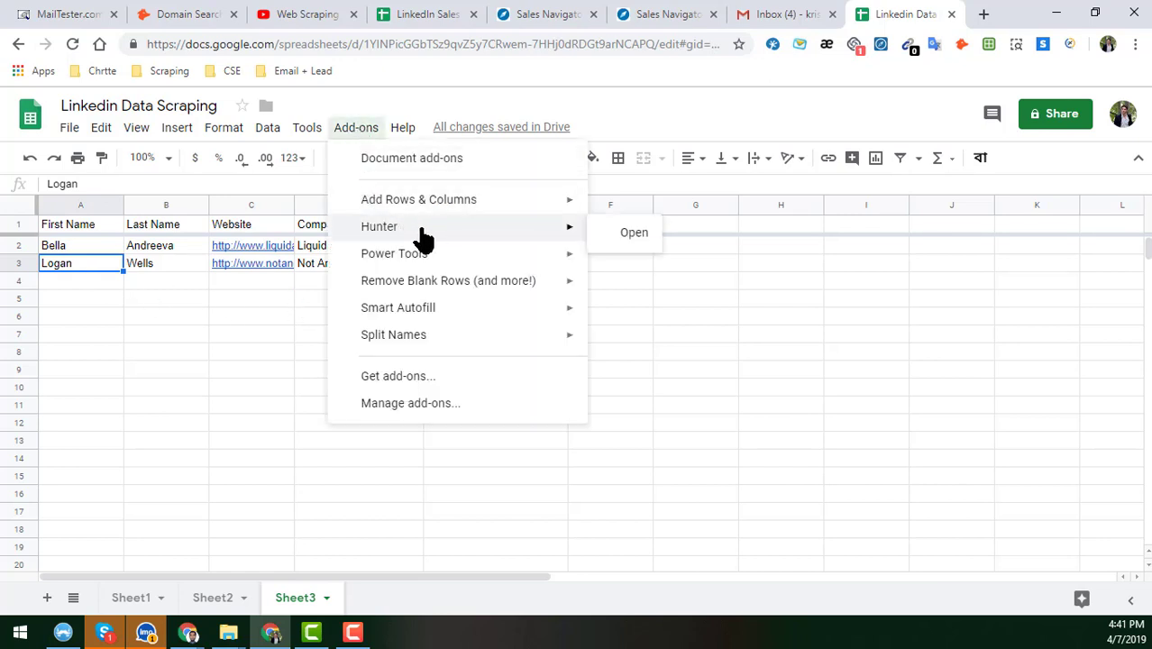
left_click(628, 237)
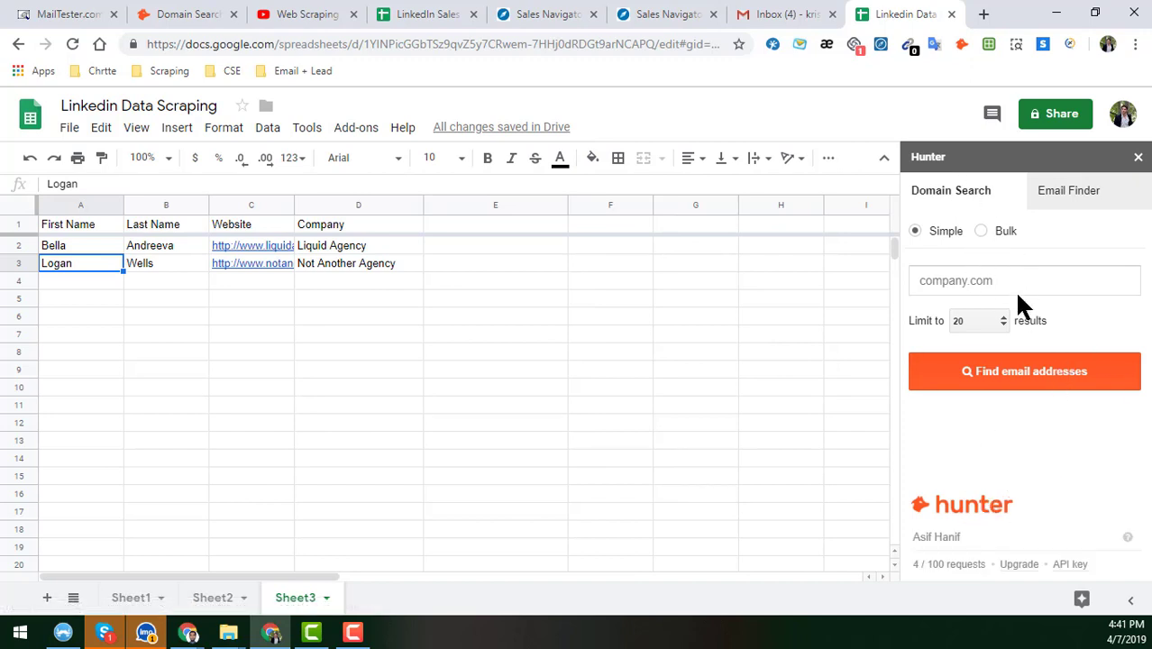
- Point out the First Name, Last Name, Website and Company headers in A1–D1
left_click(105, 222)
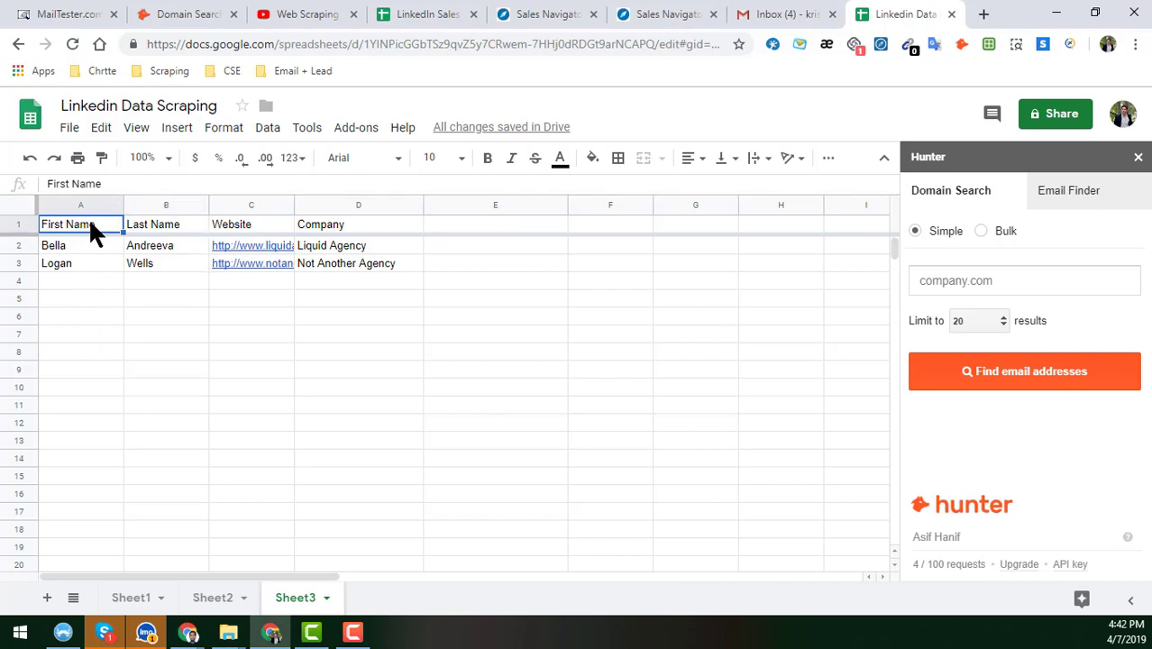
left_click(188, 229)
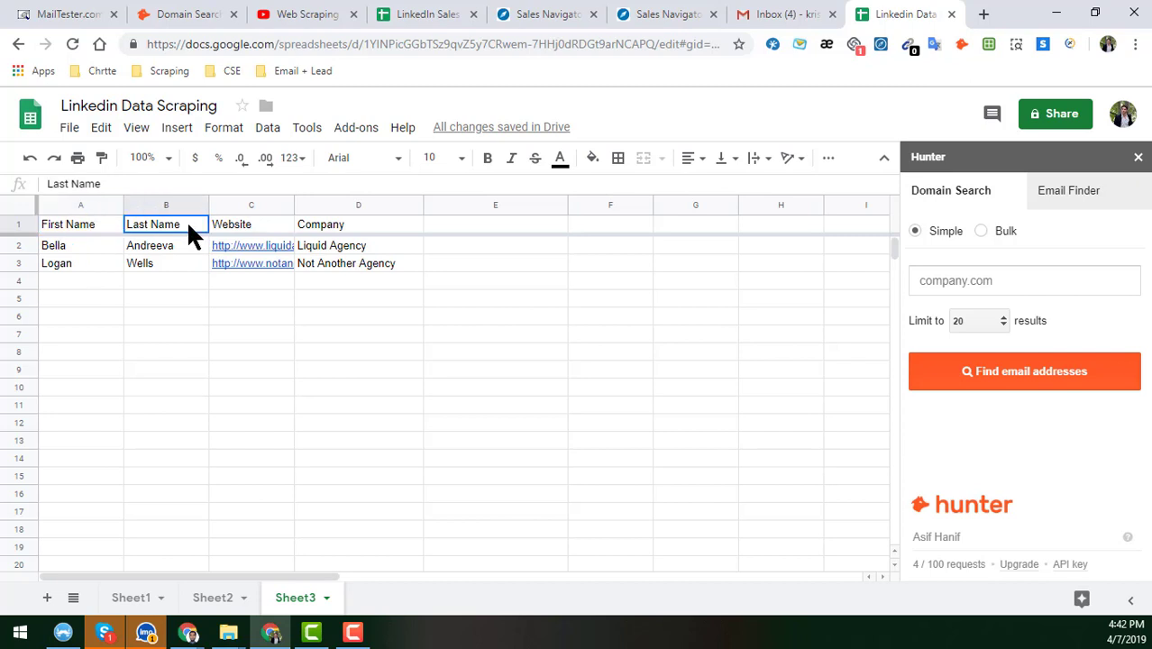
left_click(252, 224)
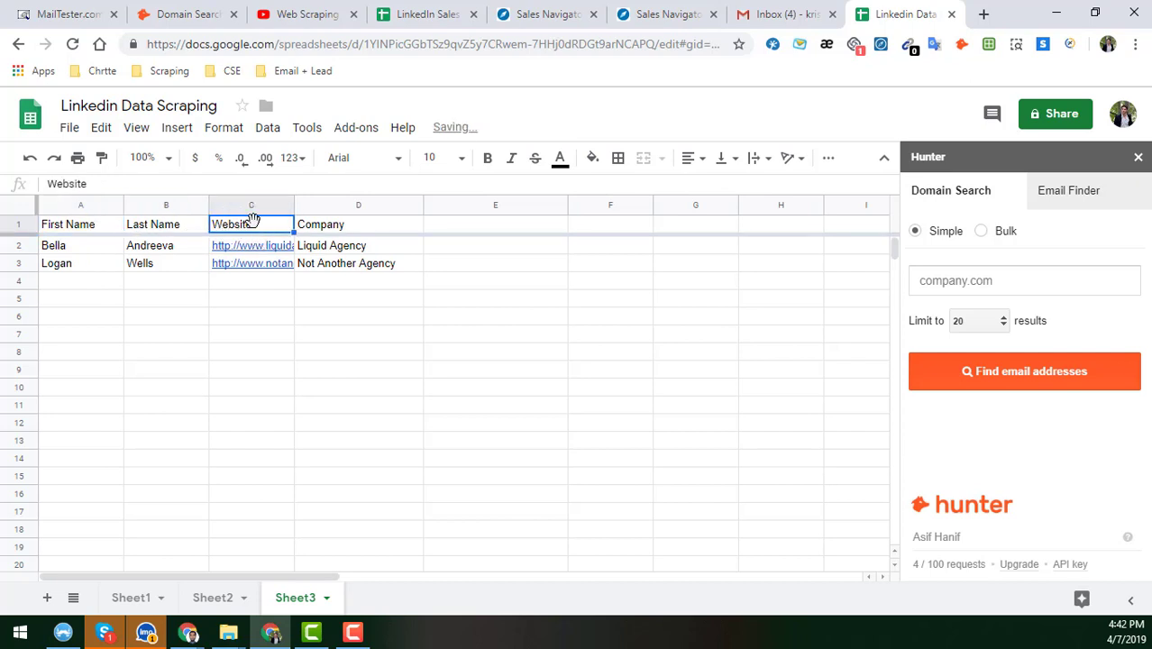
left_click(360, 222)
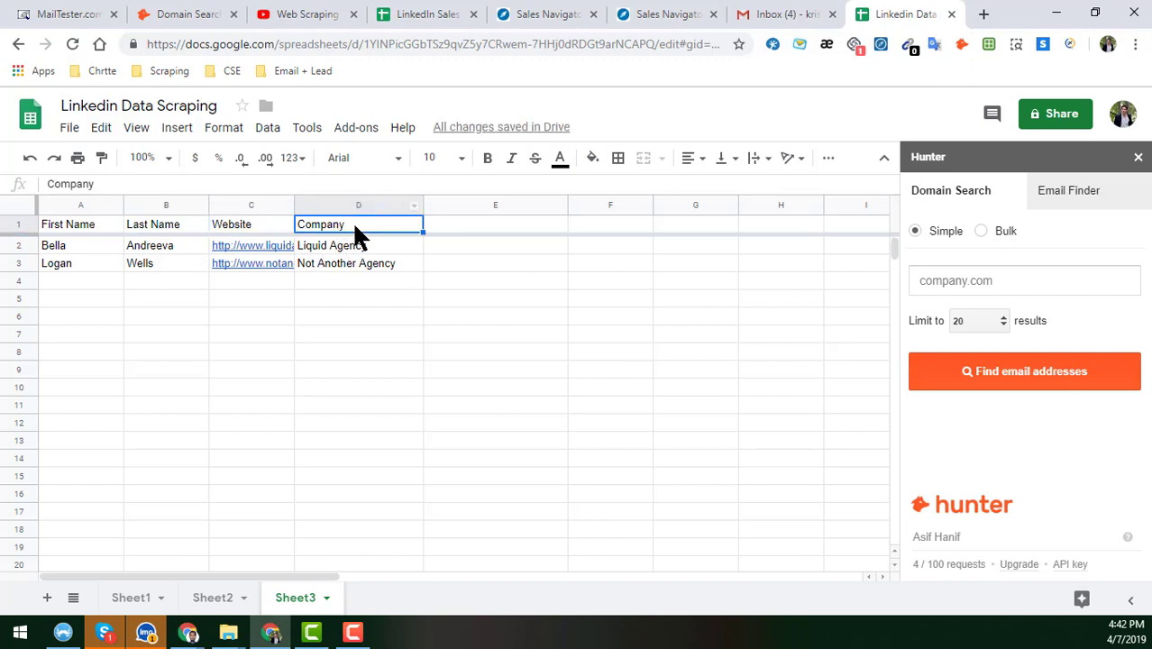
- Switch Hunter to Email Finder, mapping columns A–D to first name, last name, domain, company
left_click(1084, 200)
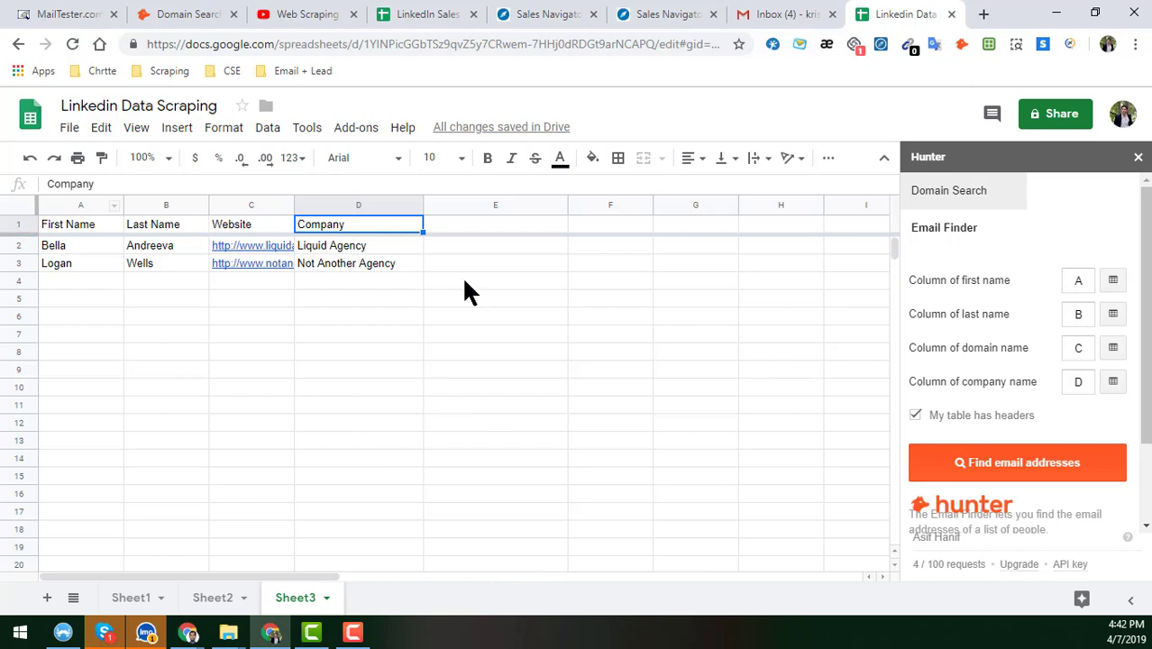
left_click(79, 227)
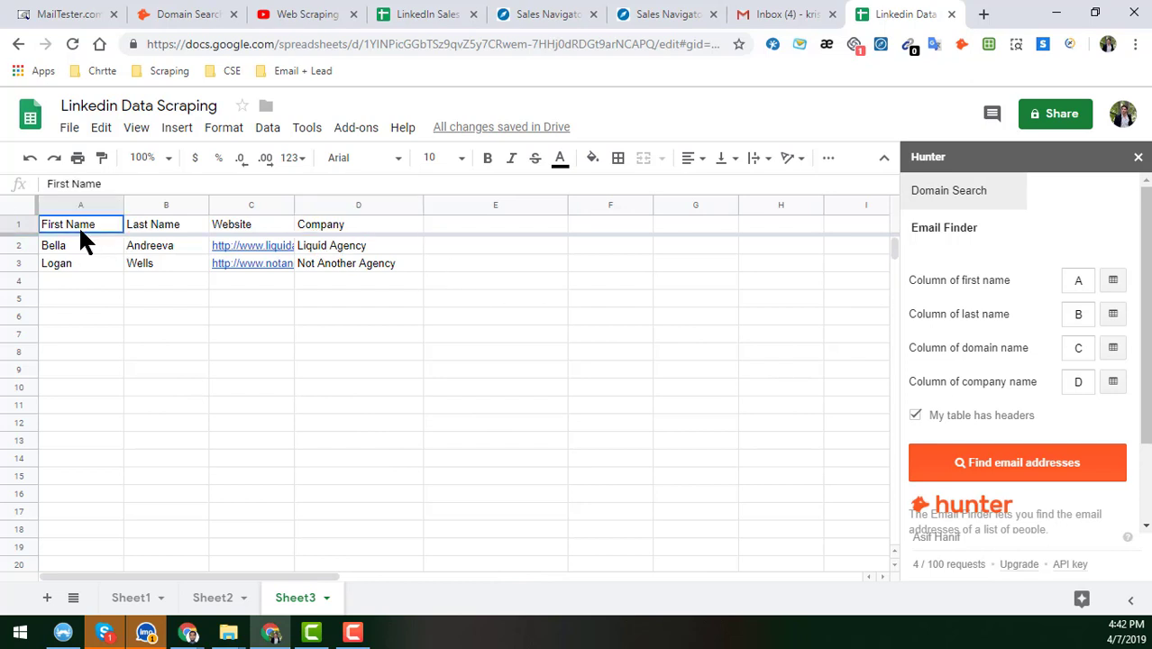
left_click(1024, 477)
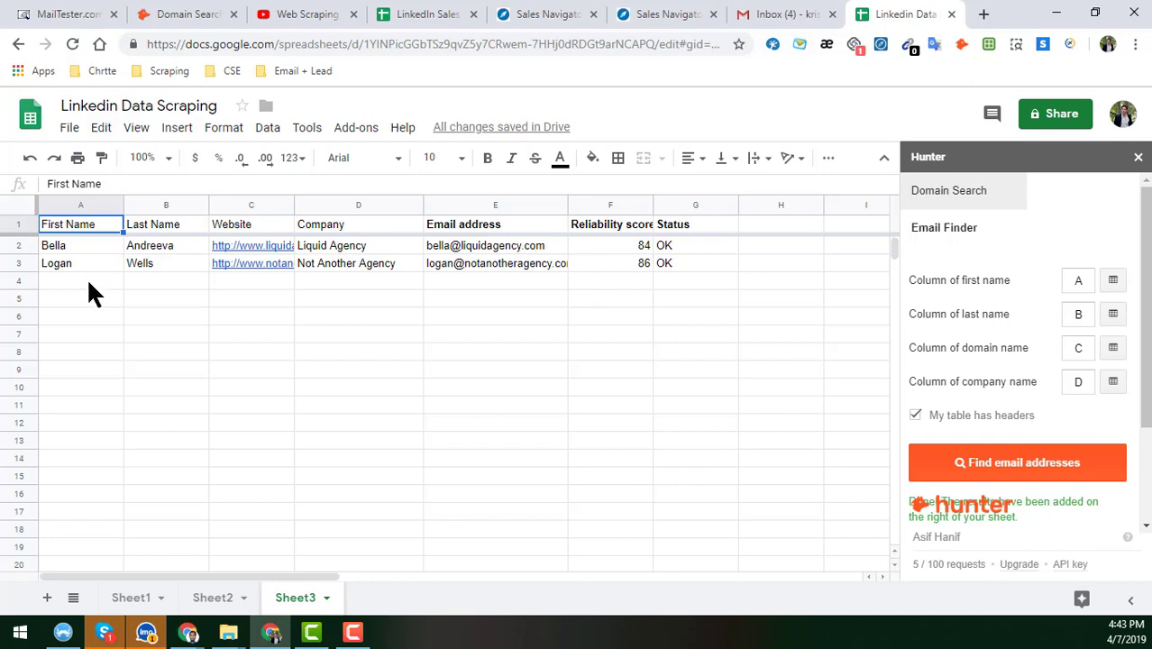
left_click(20, 244)
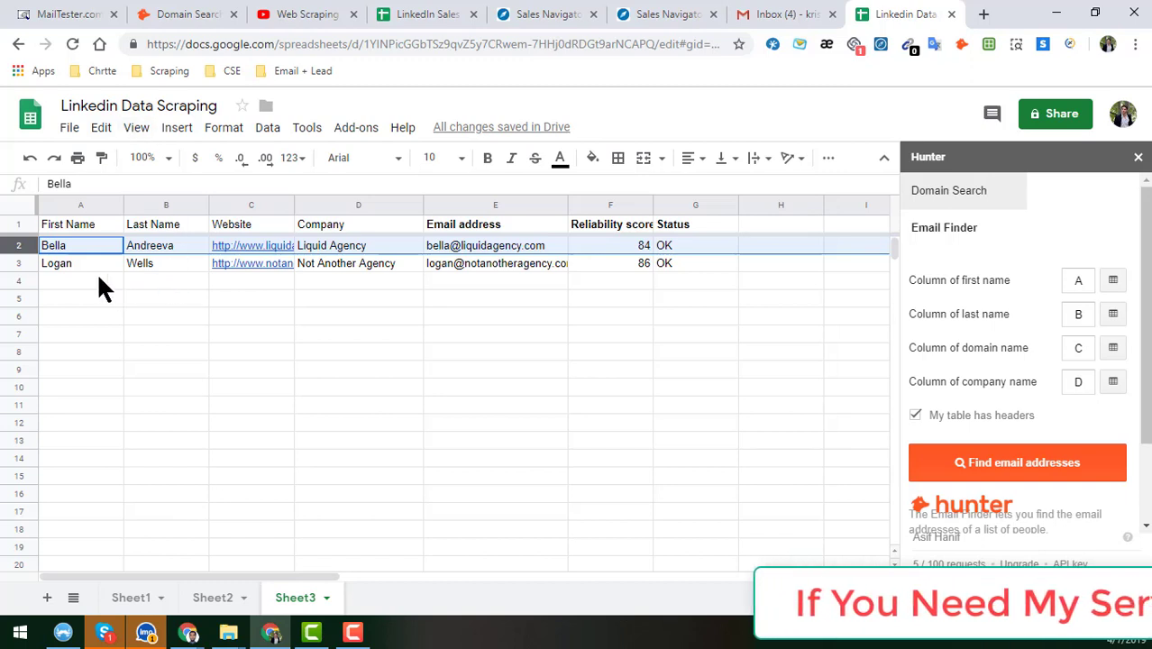
- Copy the two lead rows 2–3 and paste them into rows 10–11
left_click(21, 262, "shift")
key("ctrl+c")
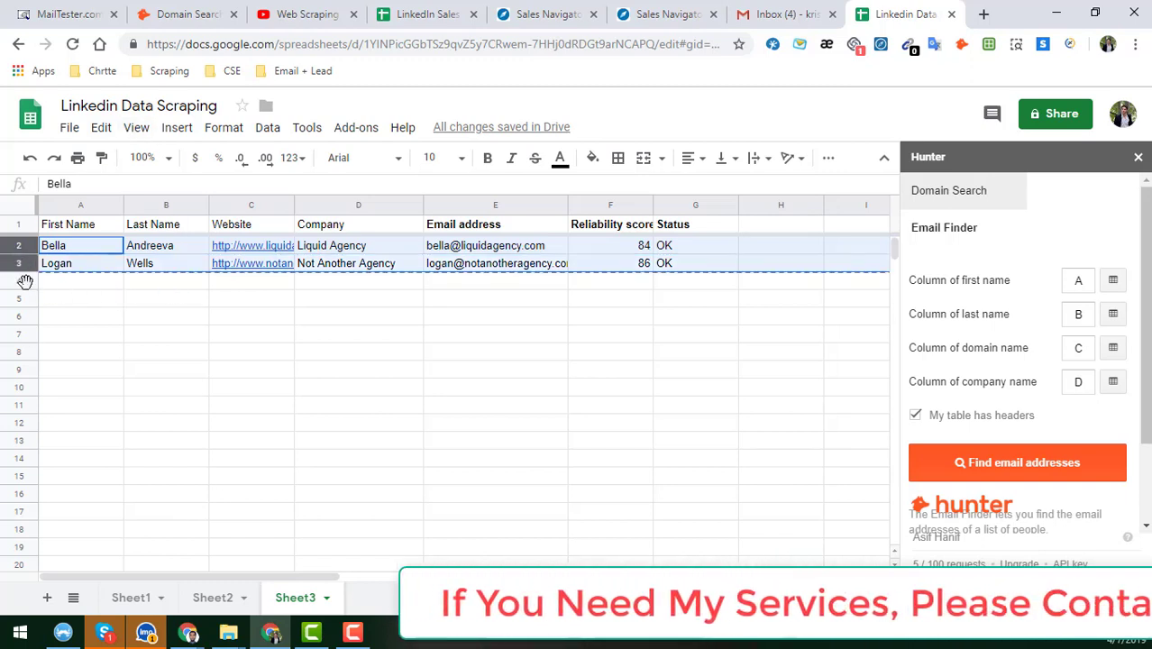
left_click(20, 390)
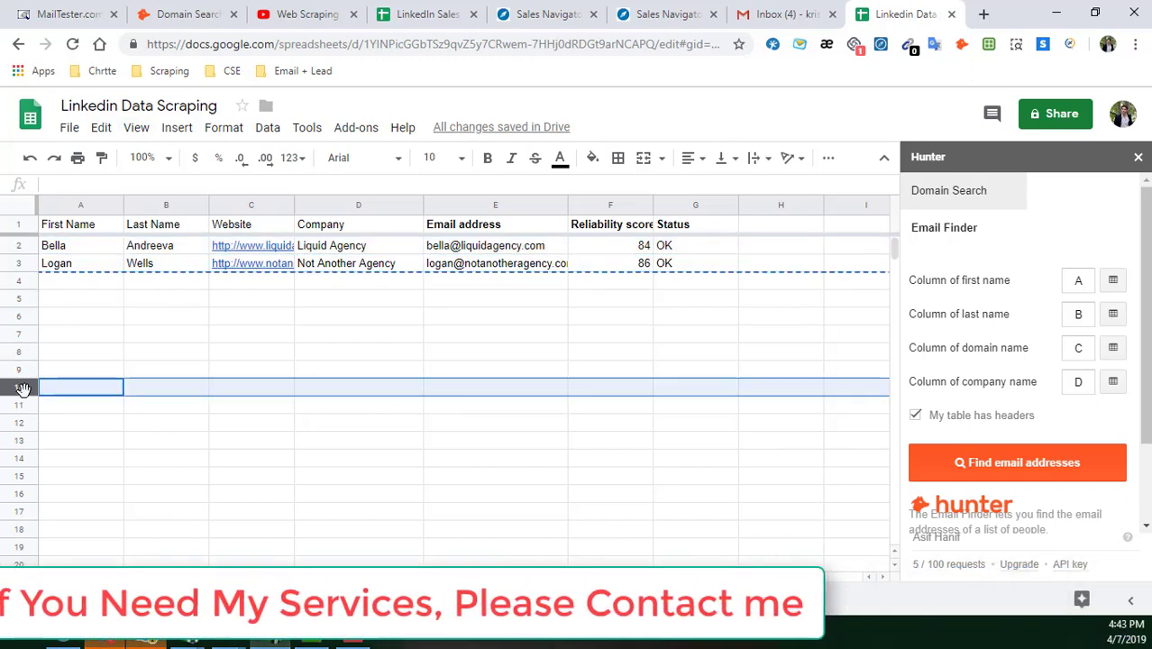
key("ctrl+v")
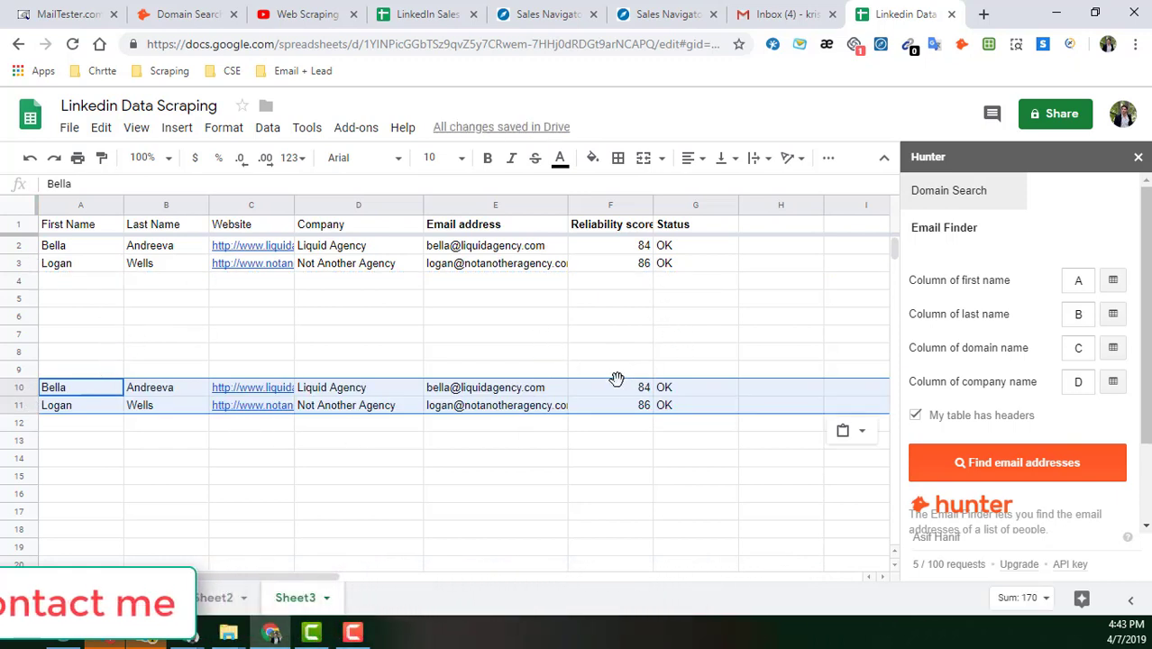
left_click(594, 298)
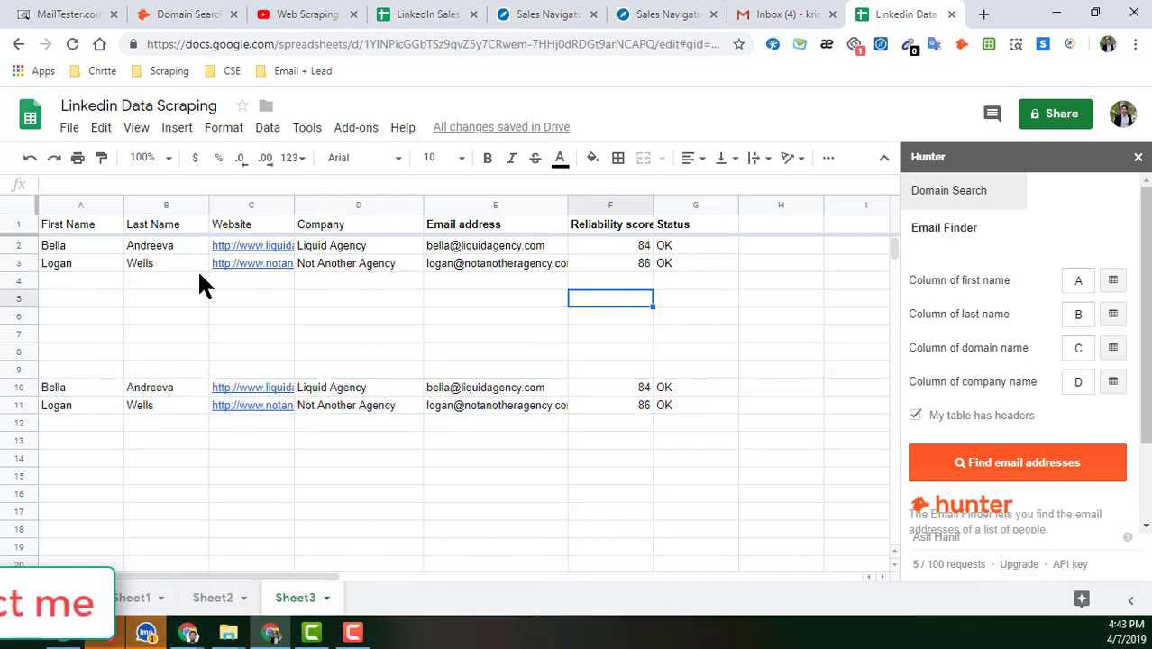
left_click(111, 281)
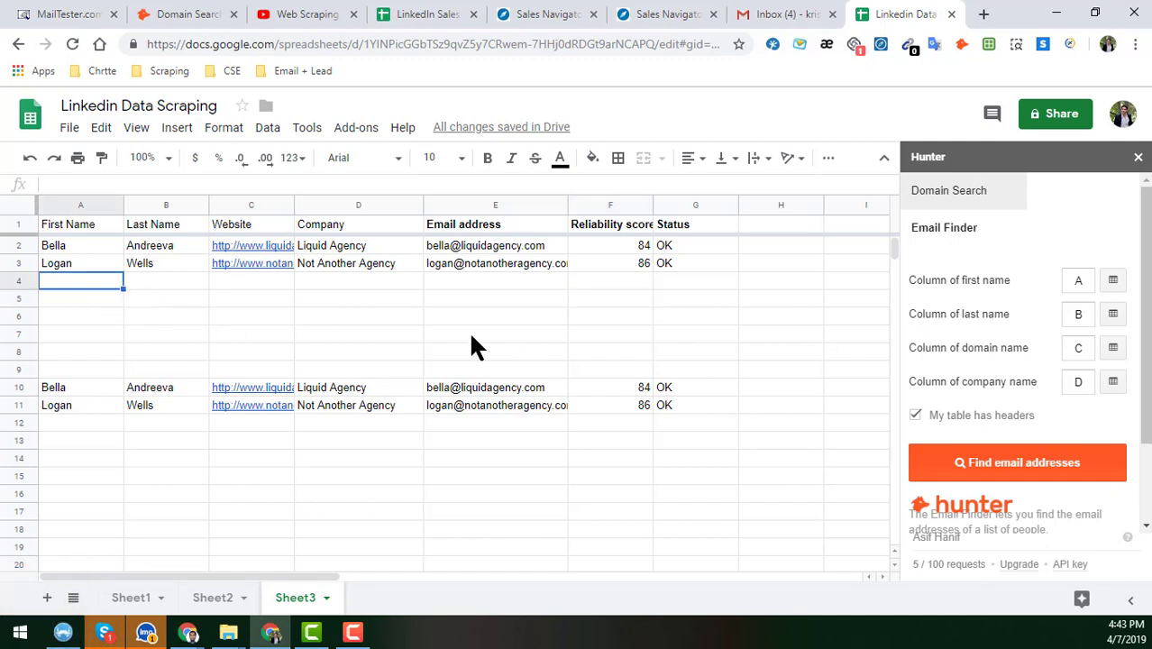
- Clear the Email address, Reliability score and Status columns E–G
left_click(432, 387)
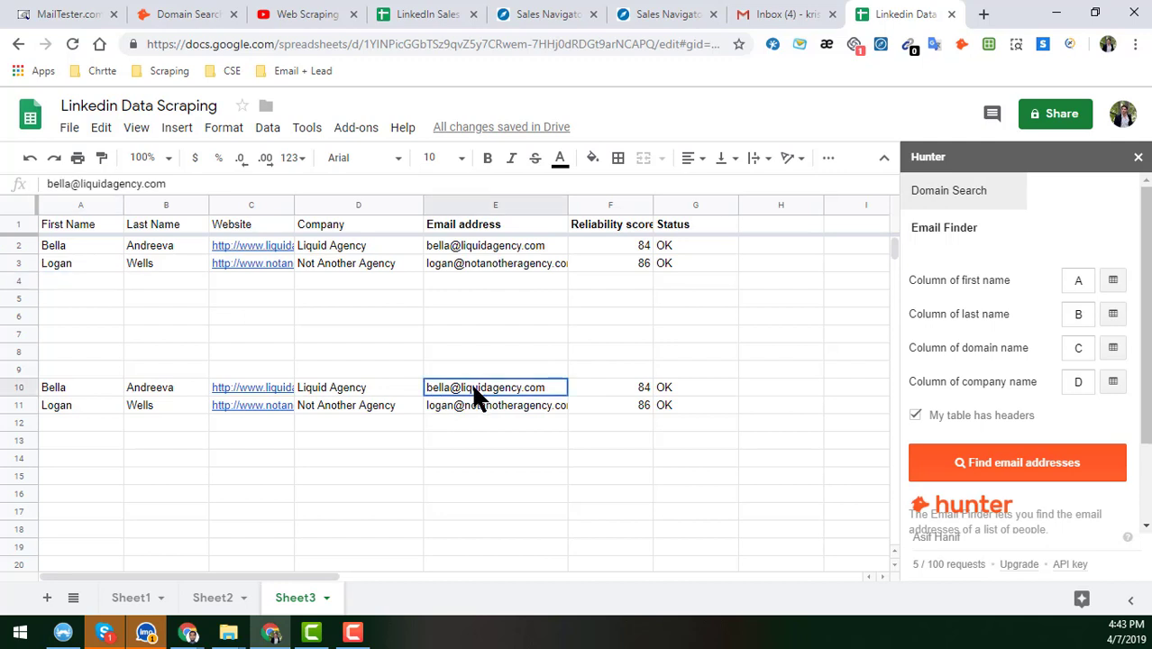
left_click(505, 205)
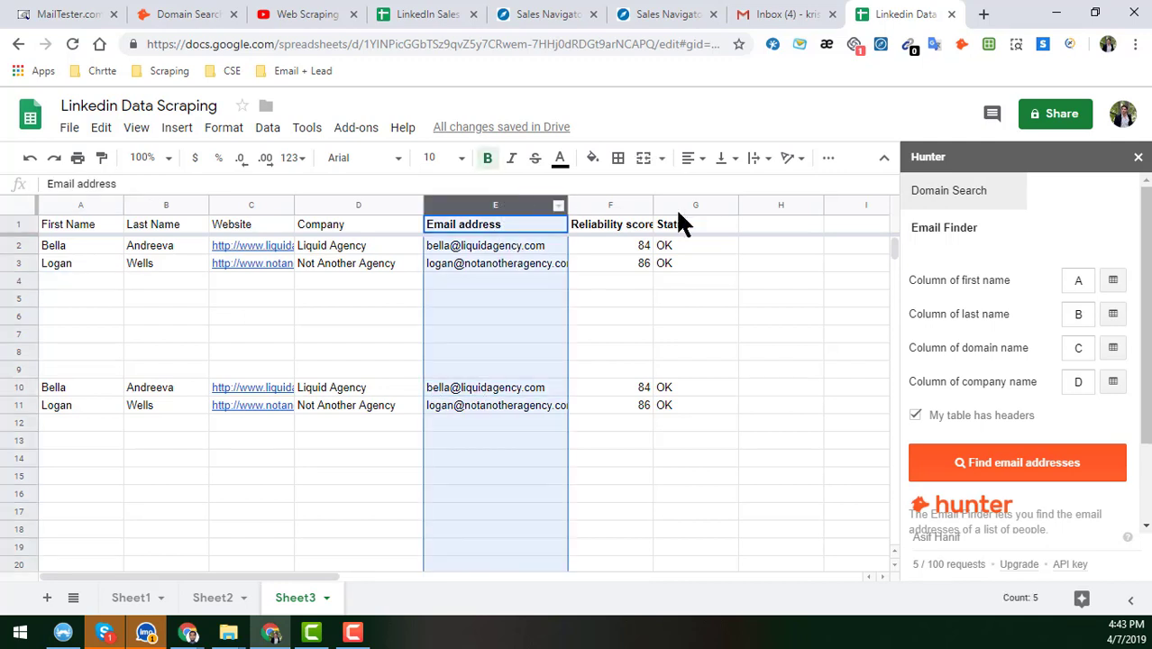
left_click(728, 205, "shift")
key("Delete")
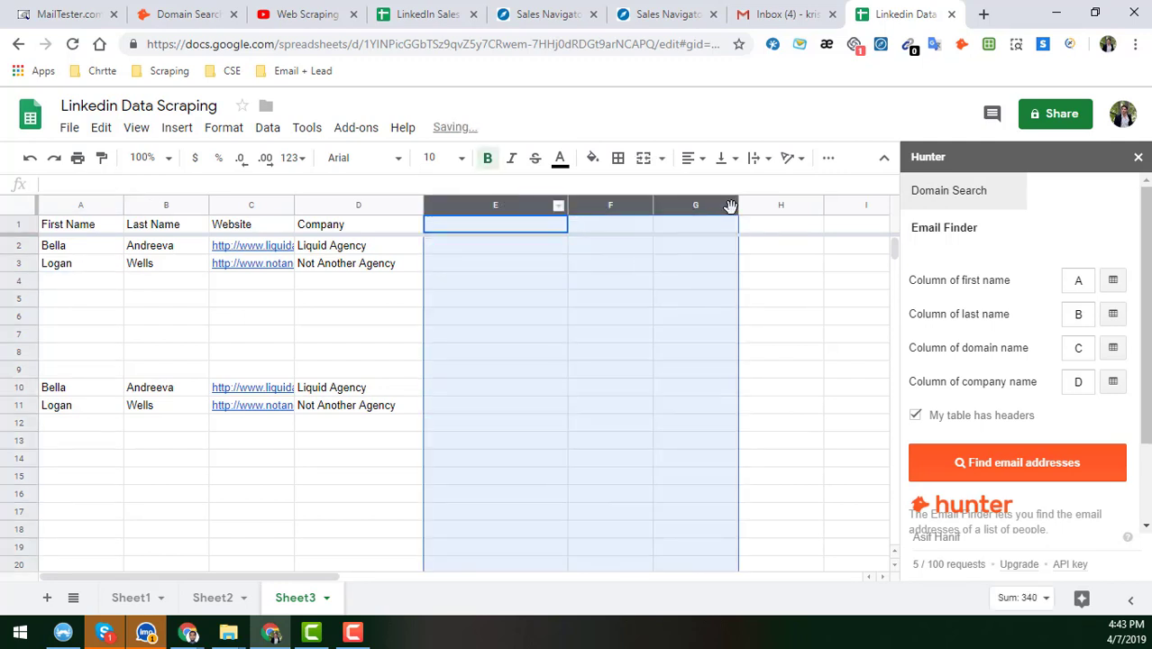
left_click(321, 301)
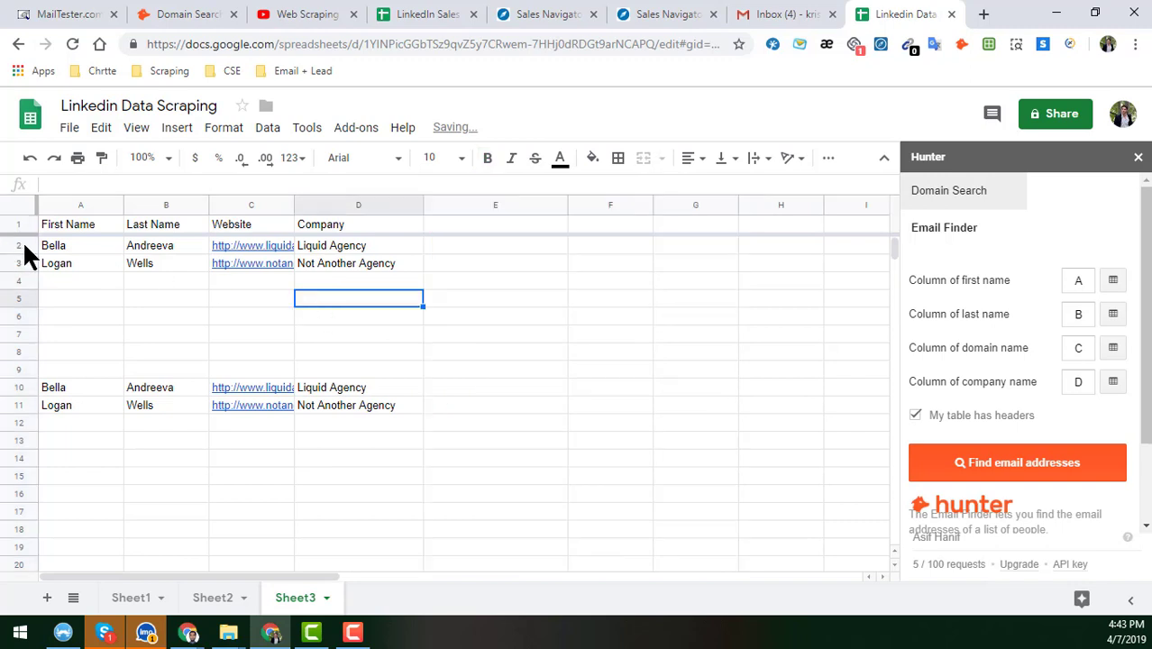
- Clear the contents of rows 2–7
left_click(23, 243)
left_click(24, 332, "shift")
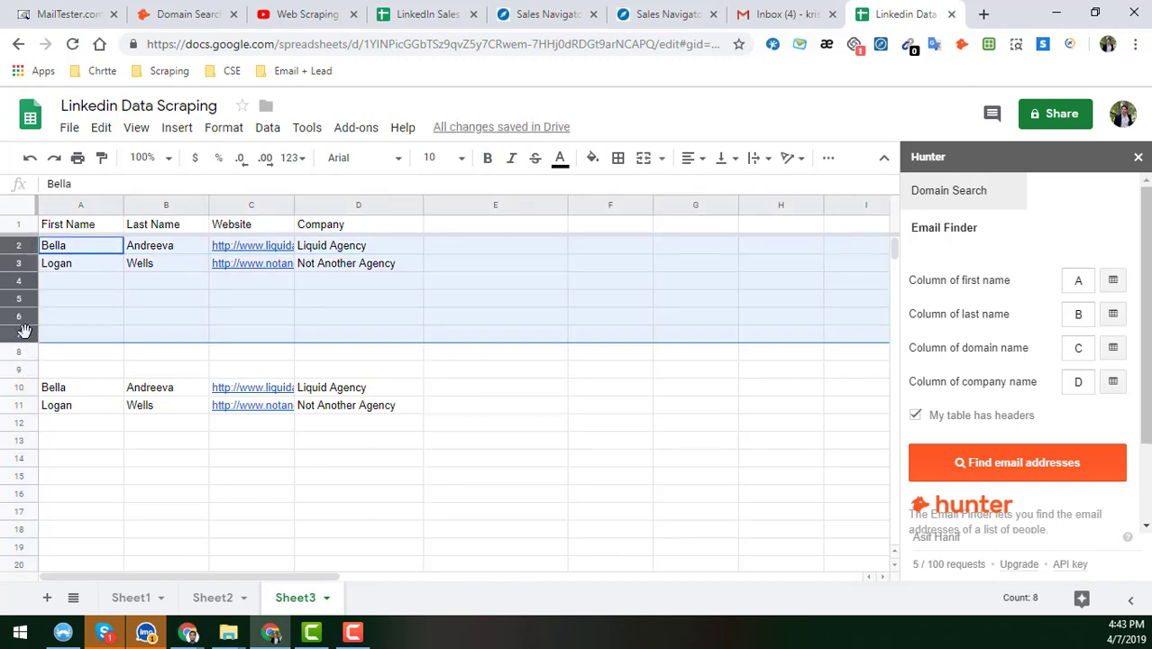
key("Delete")
left_click(343, 305)
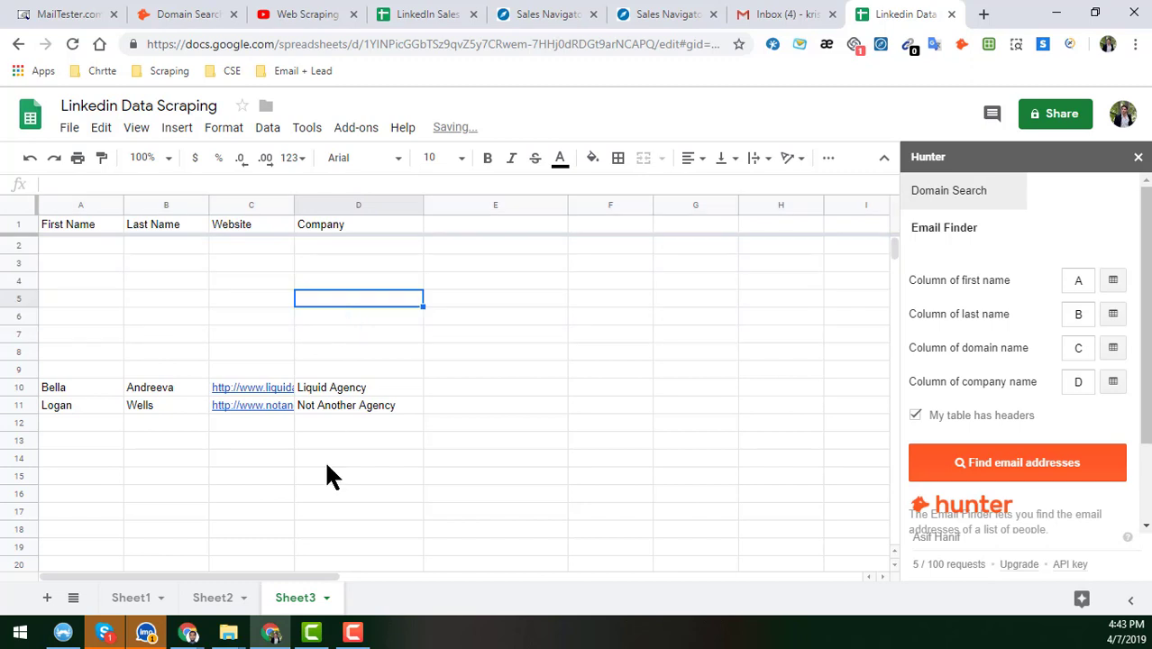
left_click(71, 207)
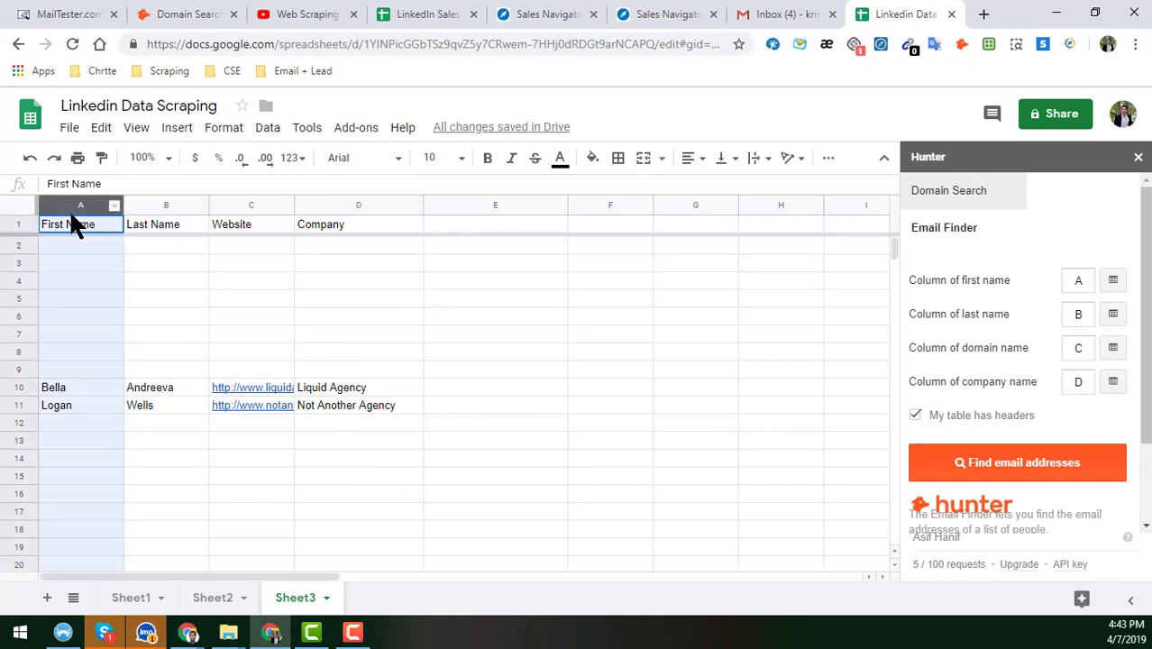
- Rerun Find email addresses, then check that E10 and E11 now show emails scored 84 and 86
left_click(1001, 465)
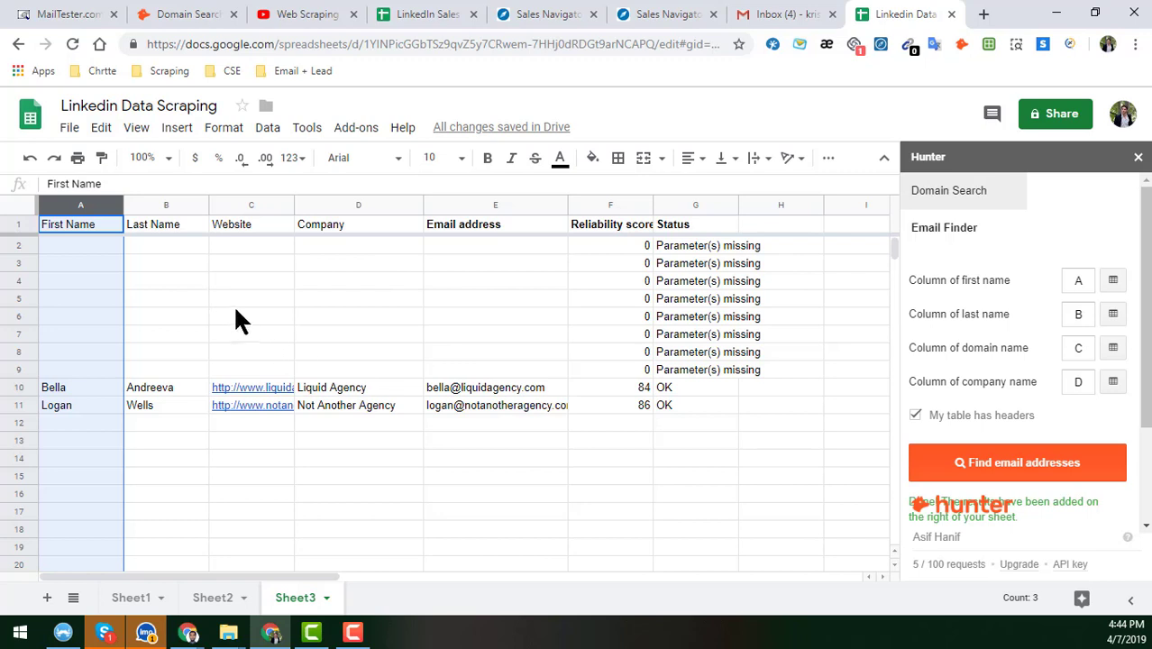
left_click(79, 243)
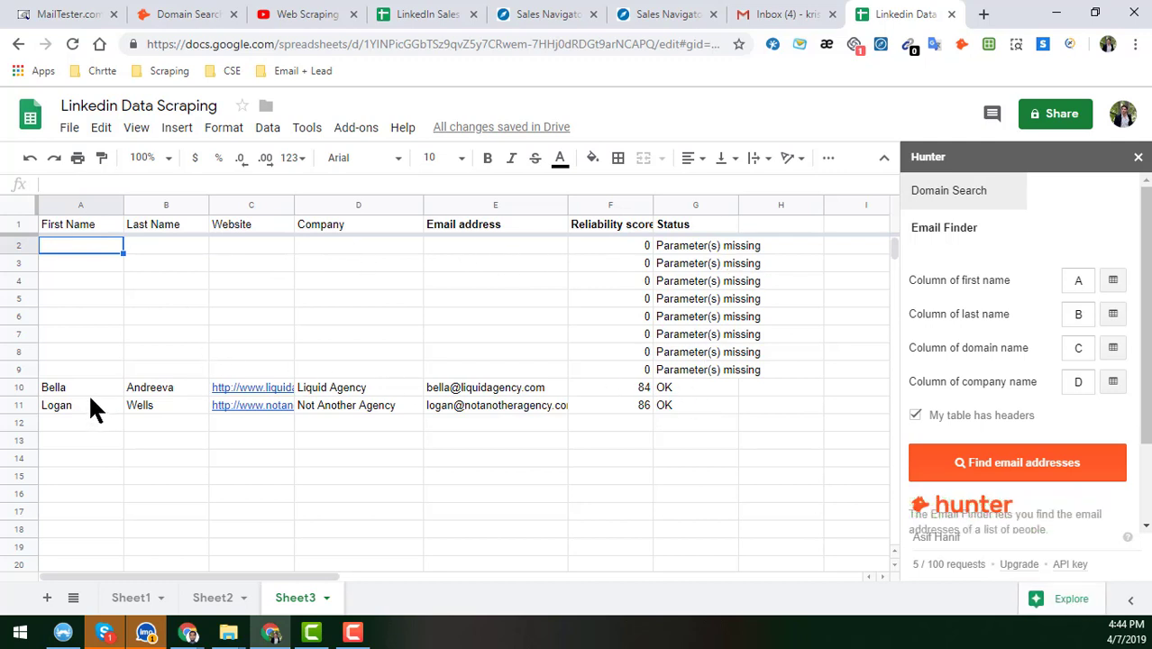
left_click(513, 393)
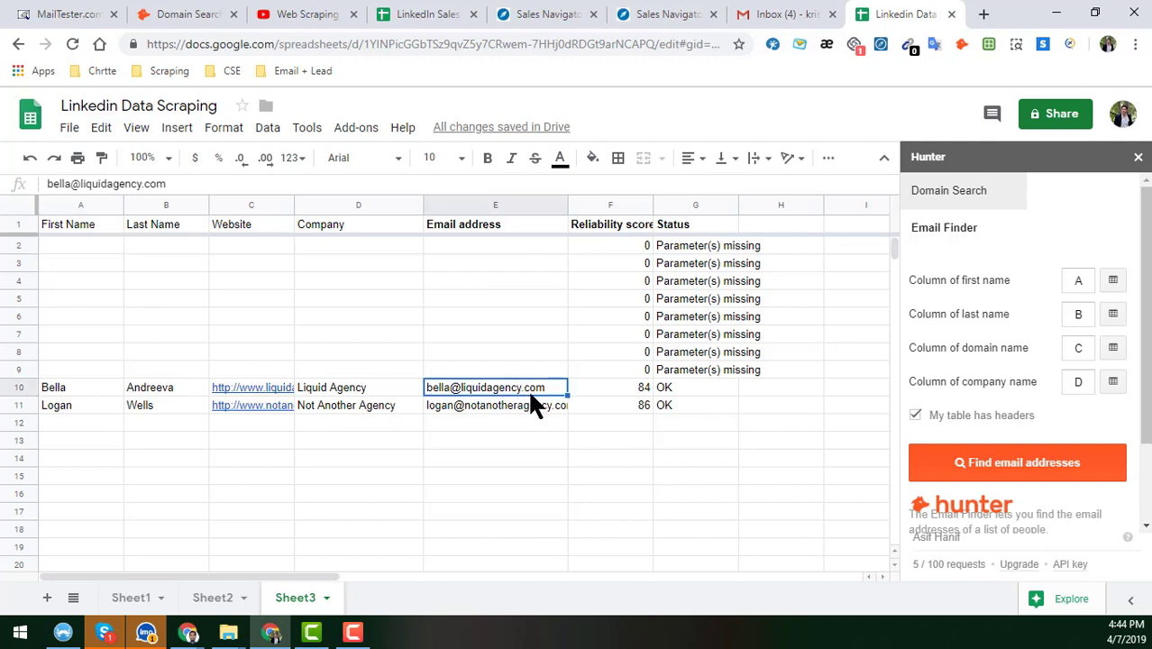
left_click(536, 409)
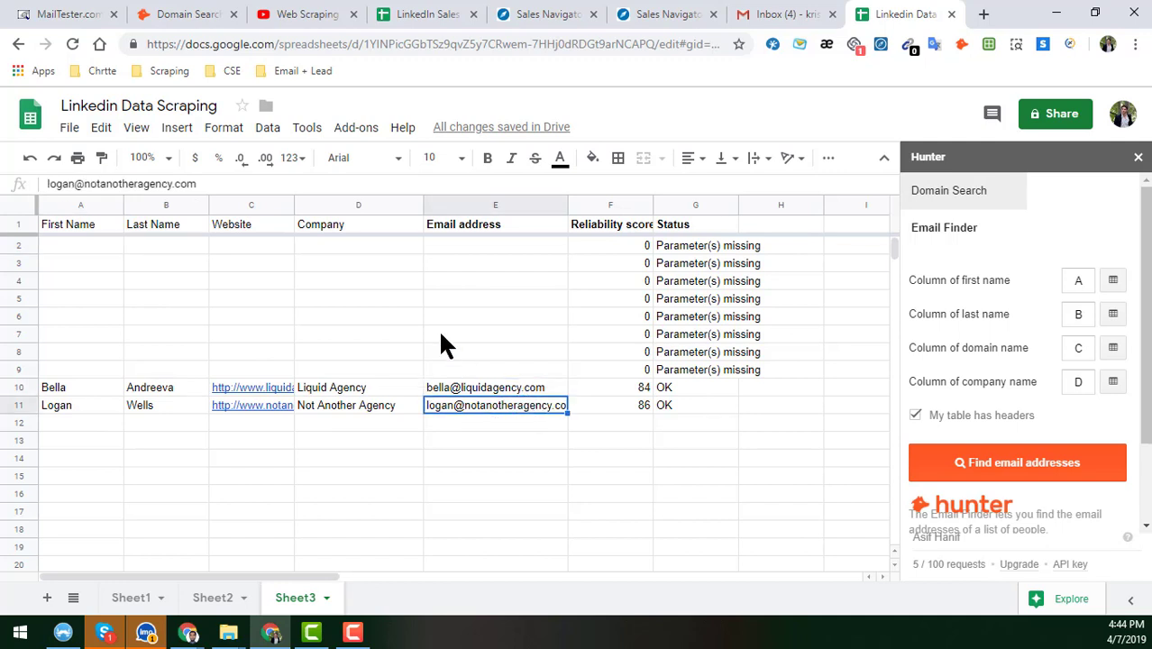